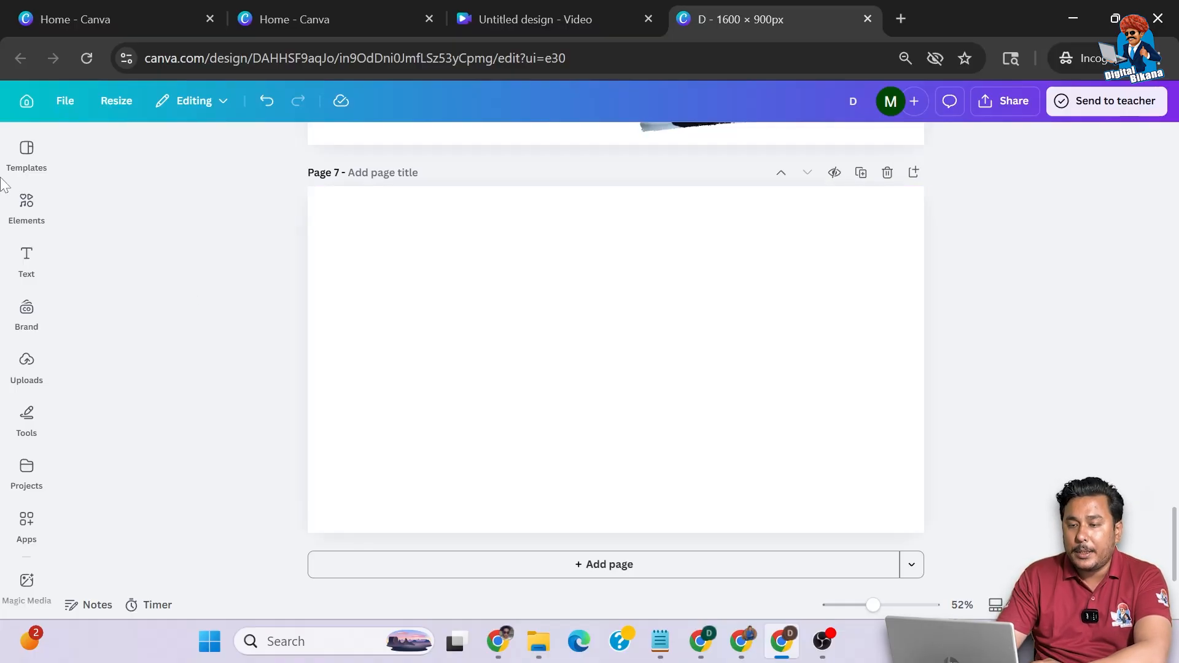
Search the elements for "beach" without the Frames filter and list all the matching photos
click(28, 208)
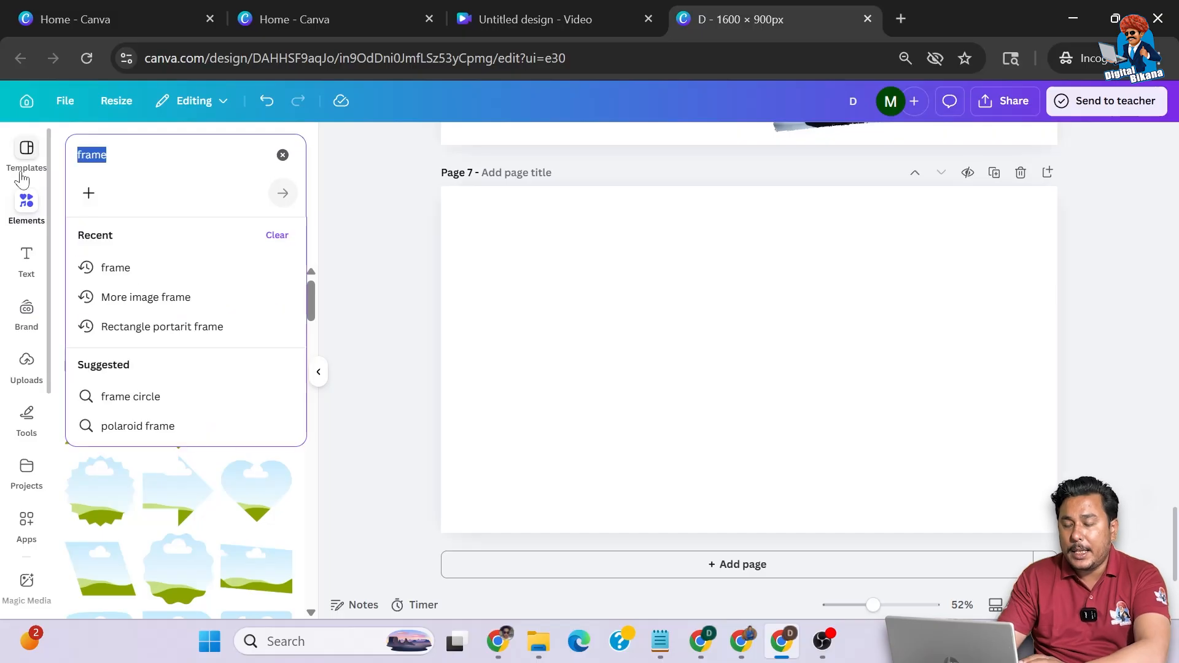
text(beach)
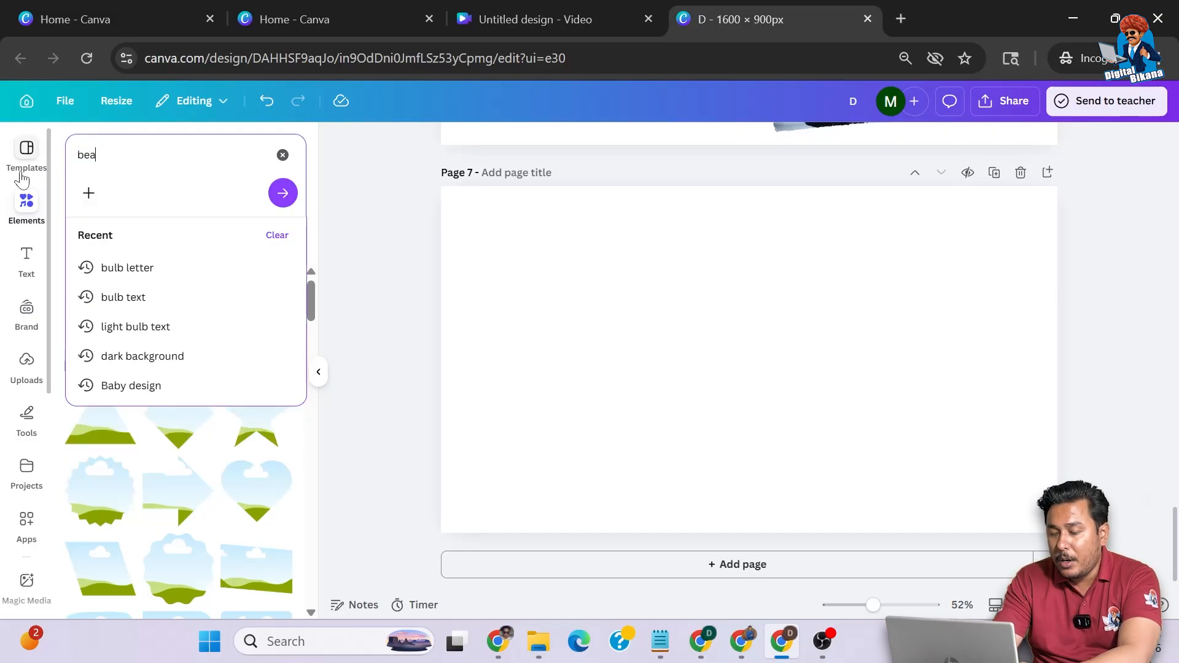
key(Return)
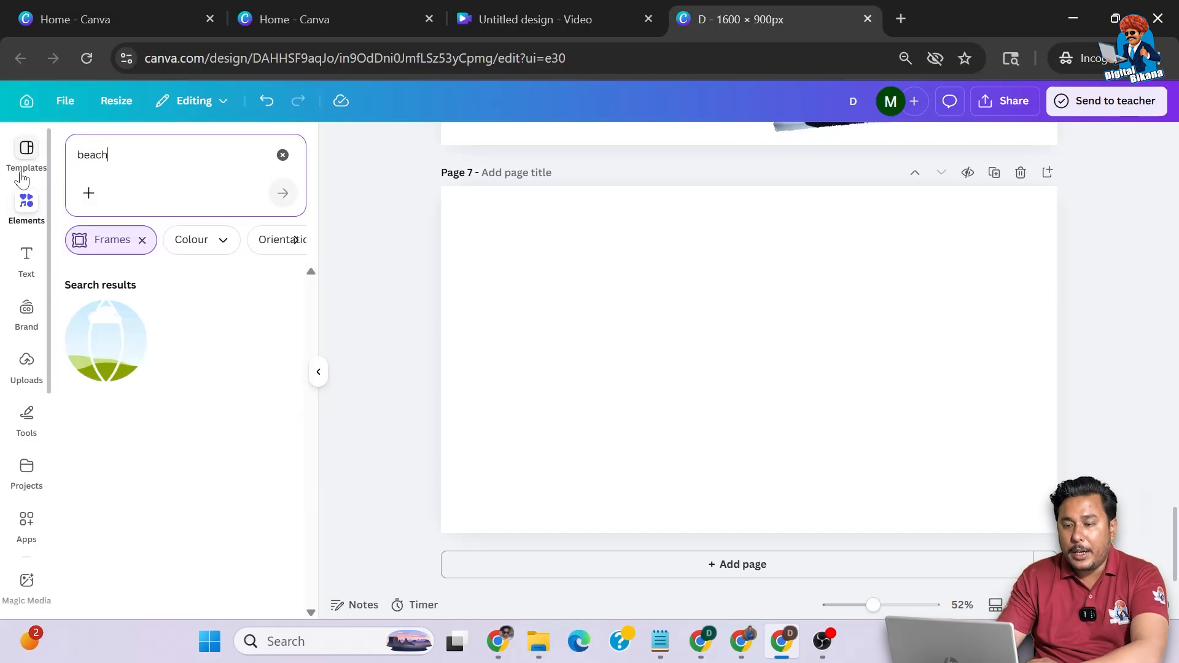
click(143, 241)
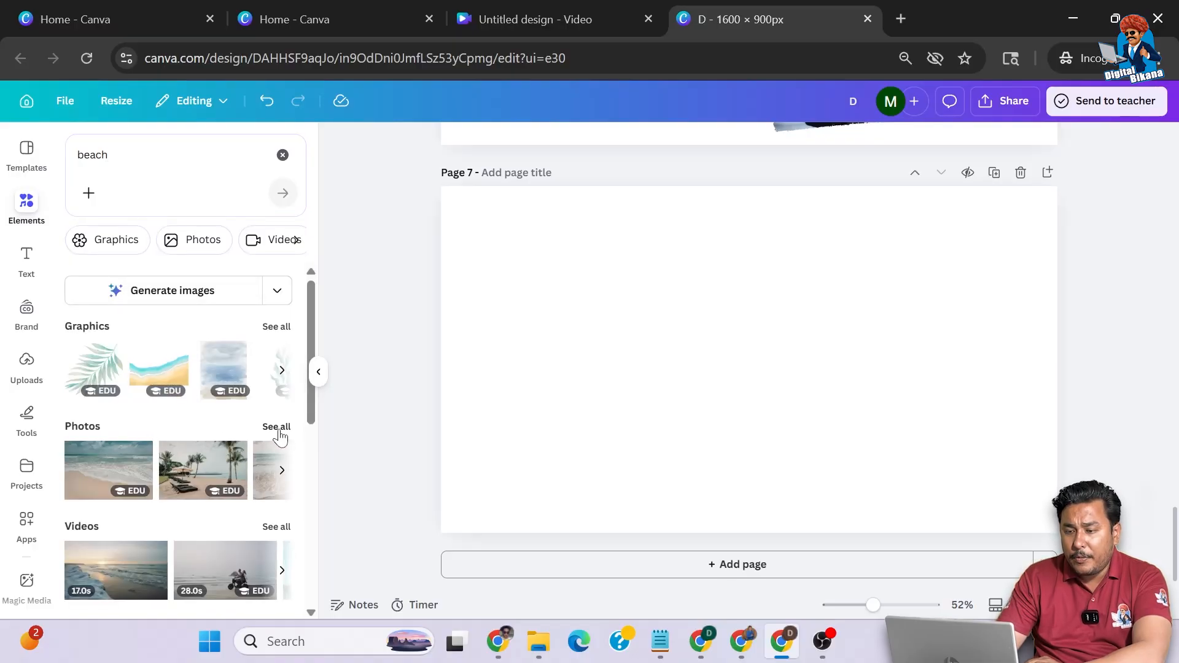
click(277, 428)
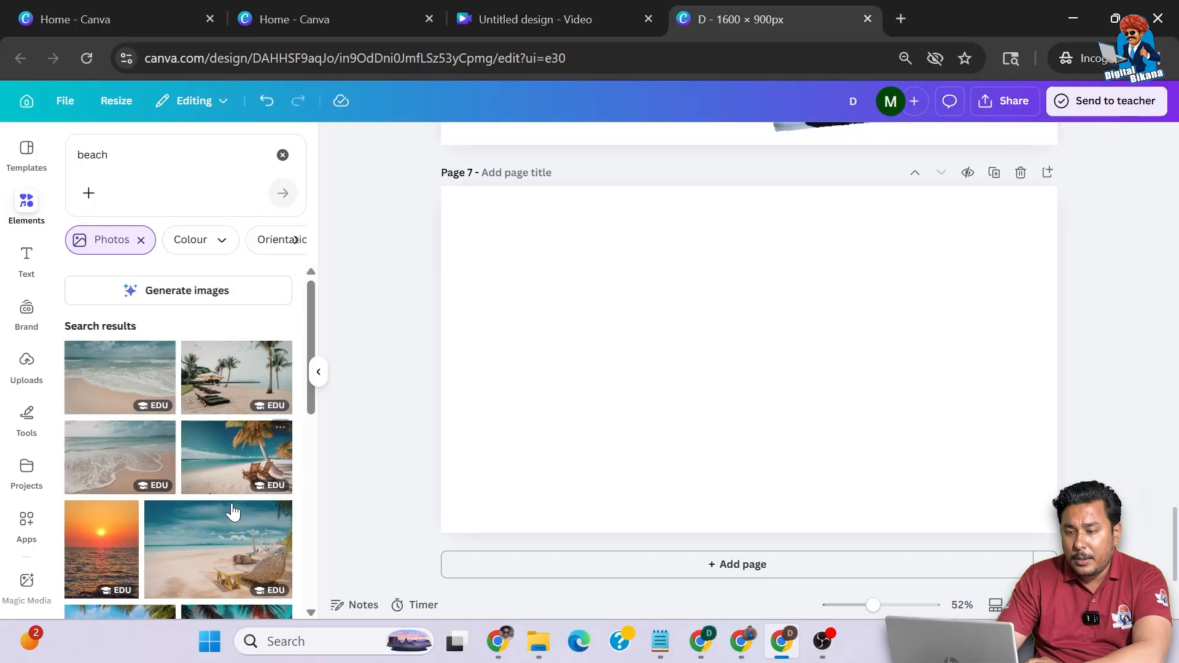
Insert the beach photo with the red umbrella and two loungers on page 7 and set it as the page background
scroll(232, 510, down, 3)
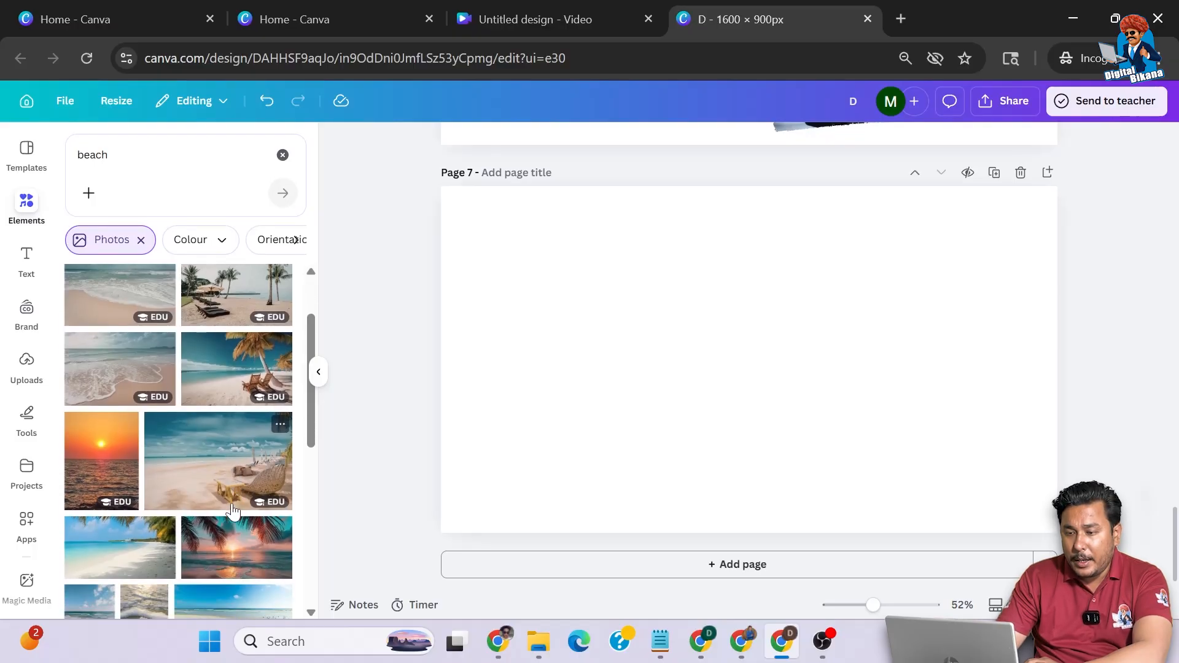
scroll(232, 511, down, 4)
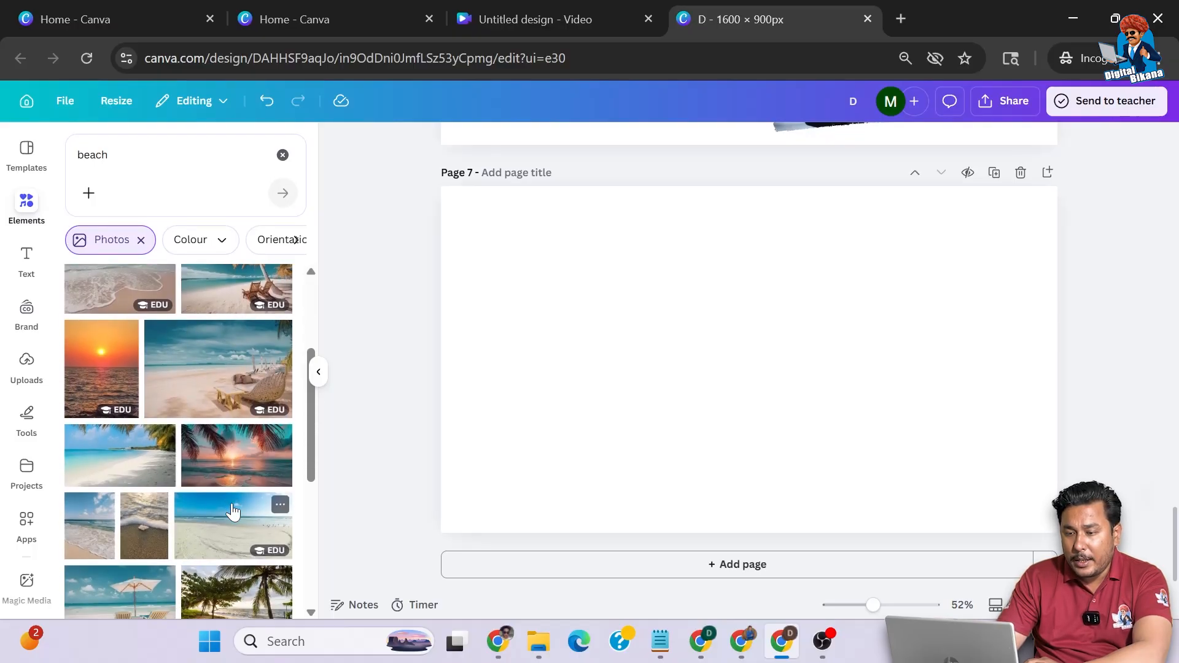
scroll(232, 510, down, 5)
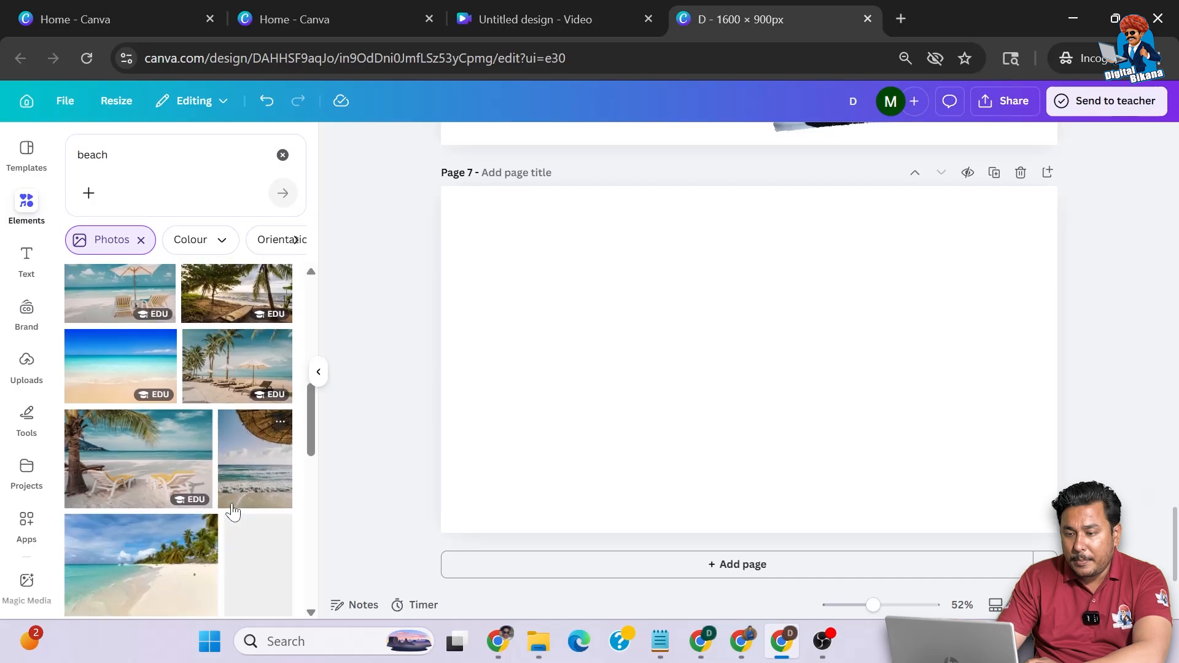
scroll(232, 510, down, 3)
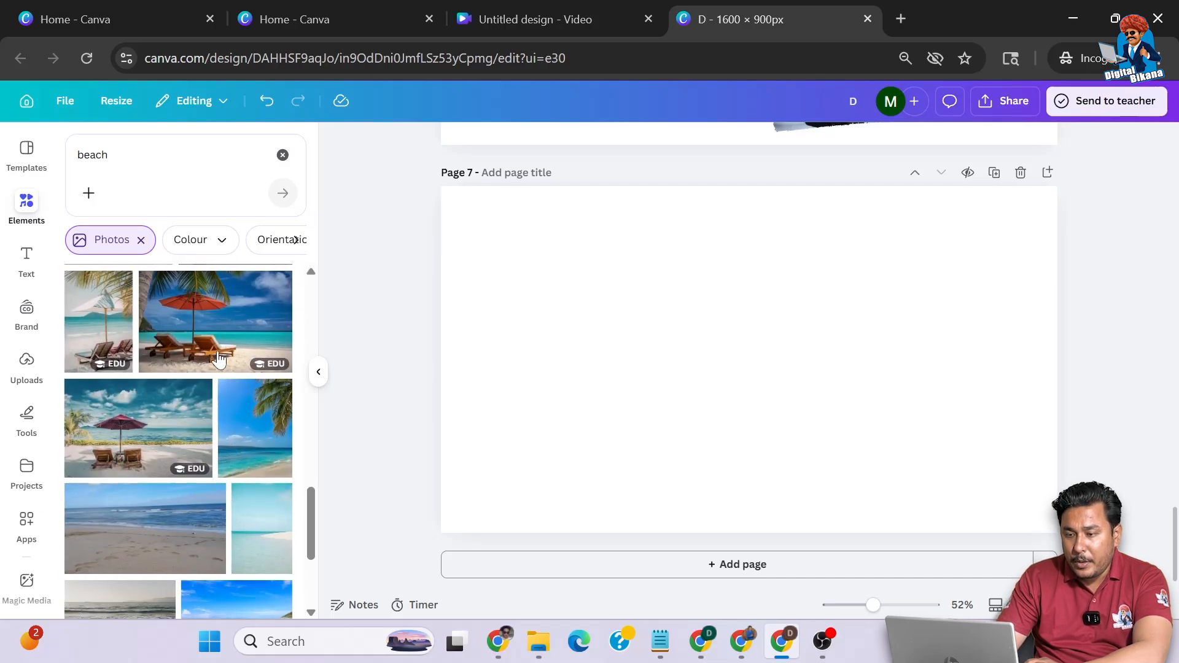
click(199, 351)
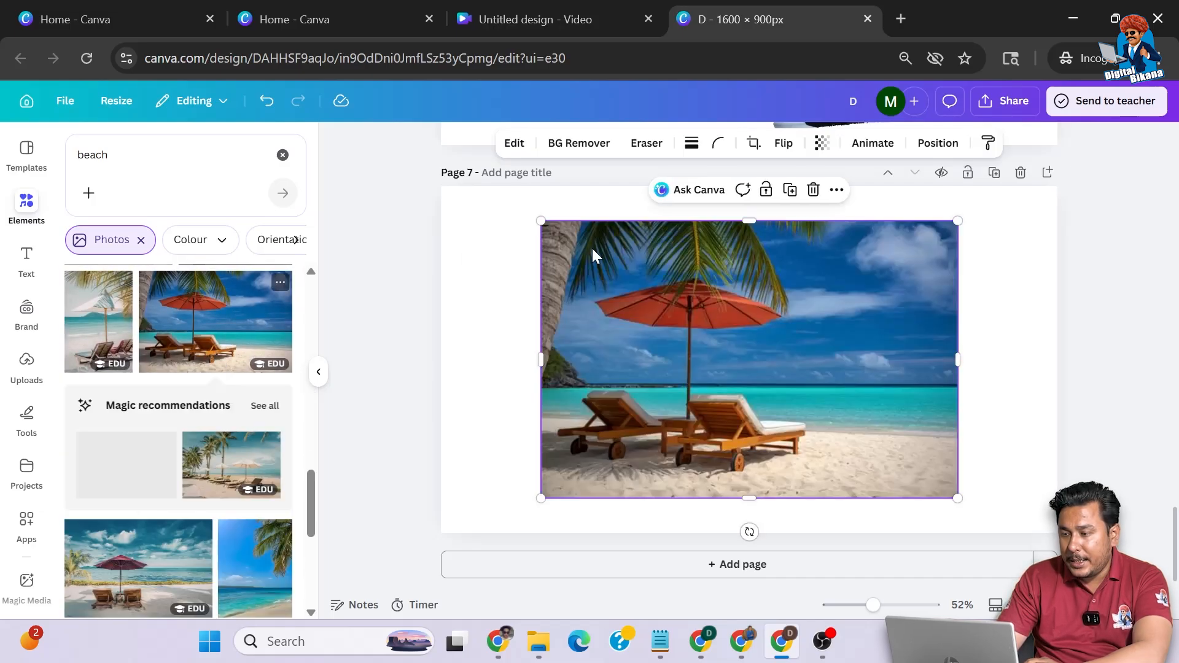
click(834, 193)
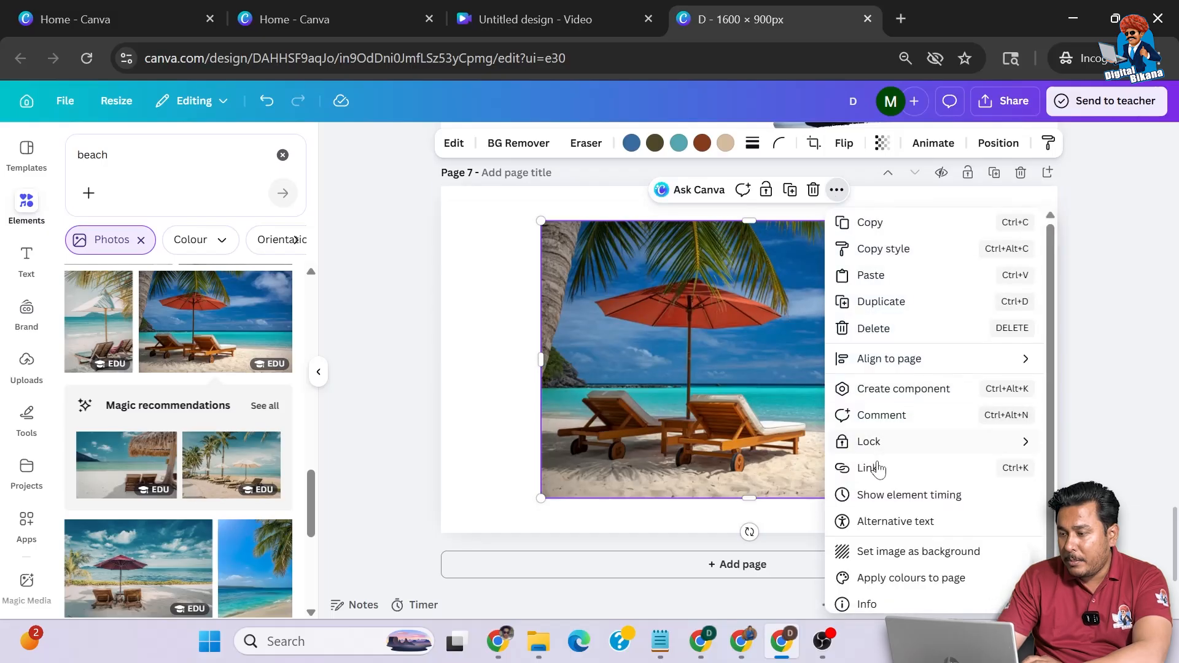
click(906, 548)
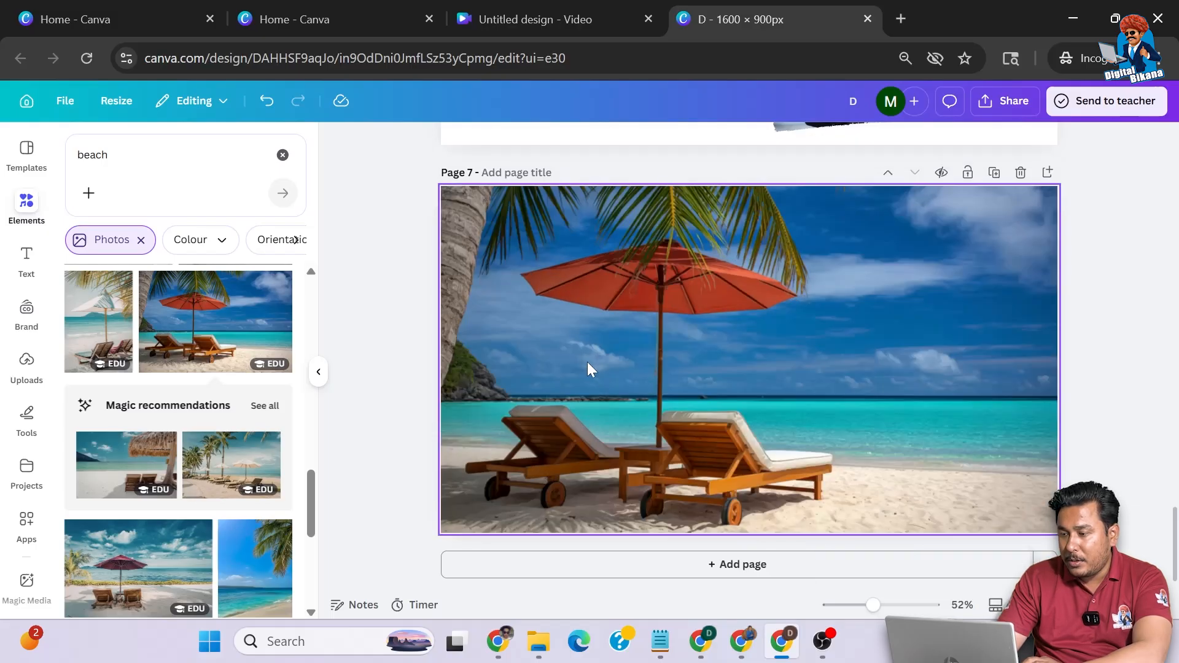
Add a blank page 8 and search the photos for "woman"
click(684, 566)
click(109, 154)
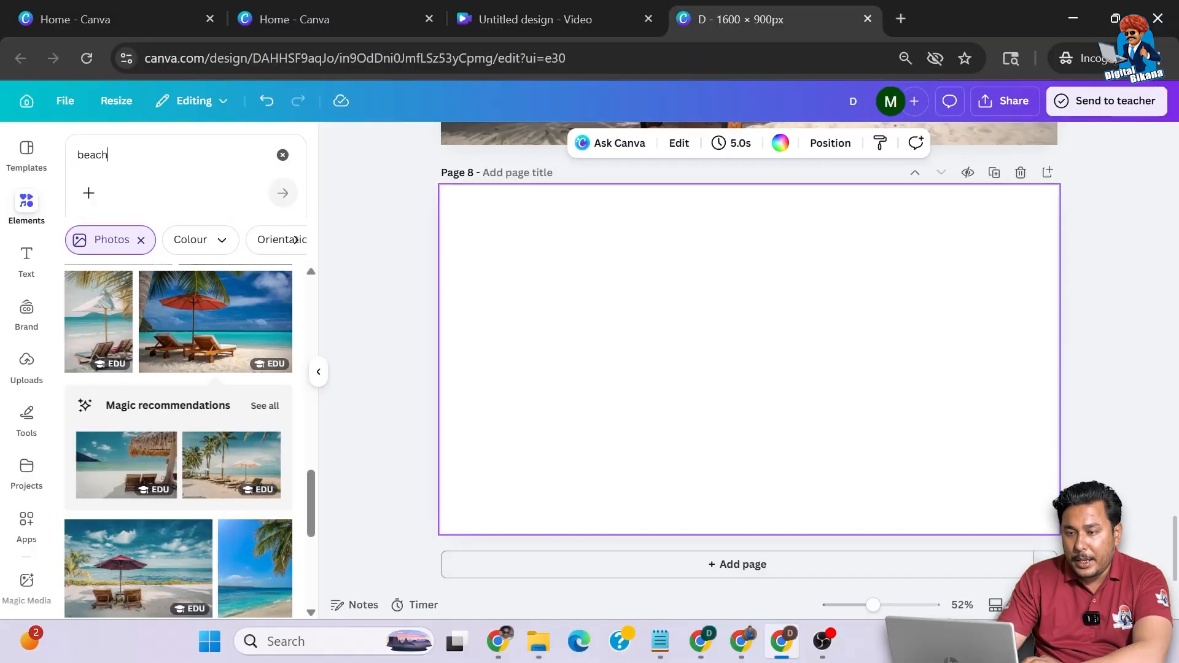
click(109, 155)
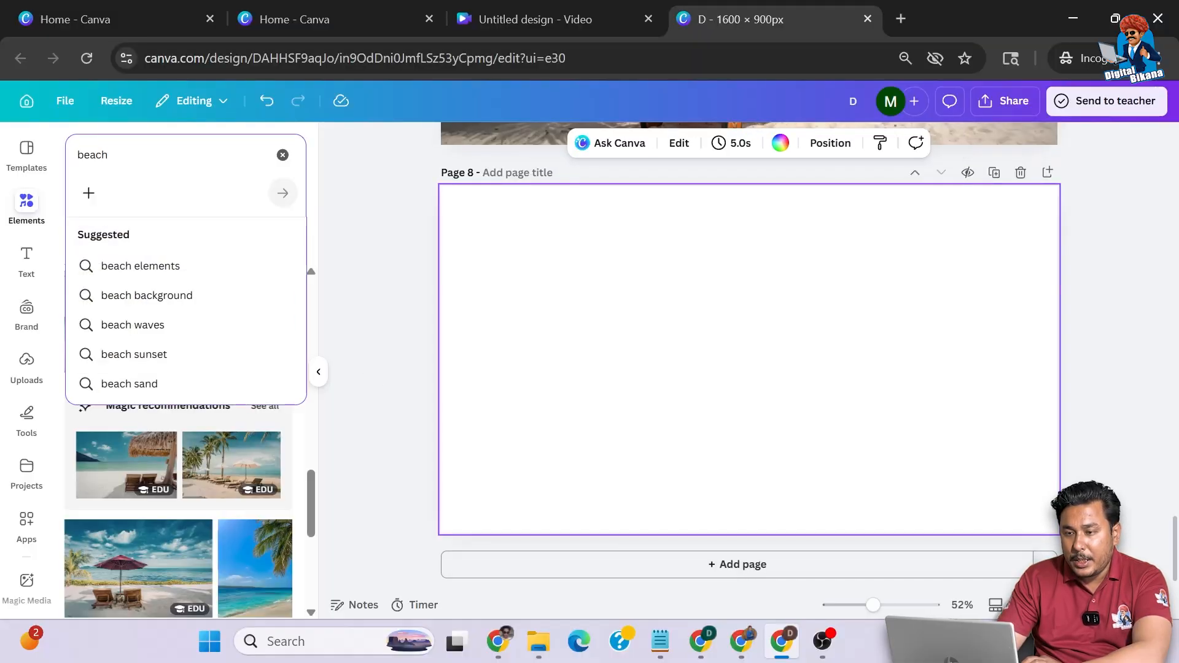
key(shift+Left)
key(shift+Left)
key(shift+Left)
key(shift+Left)
key(shift+Left)
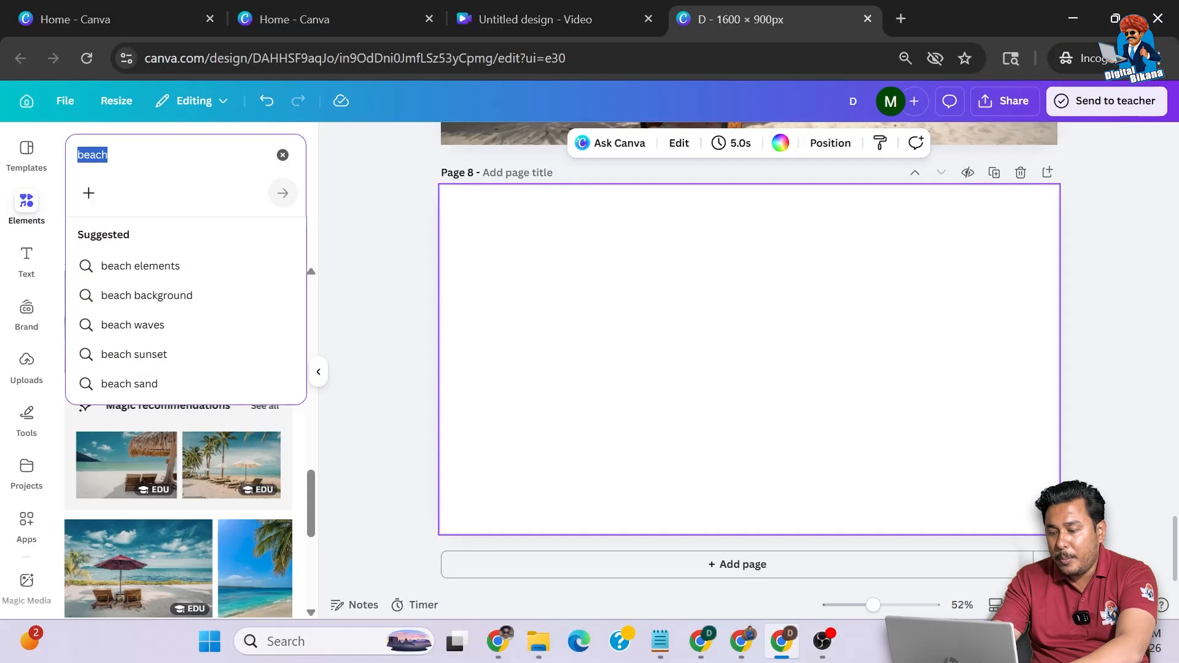
text(woman)
key(Return)
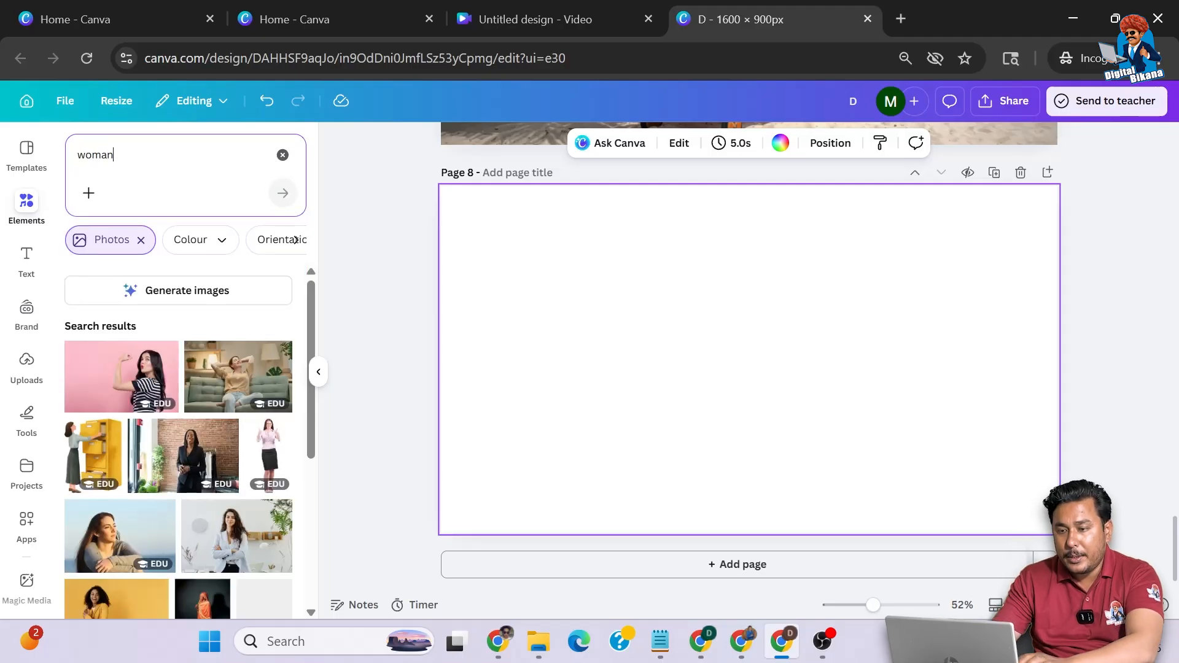
Insert the photo of the smiling woman in a beige blazer with crossed arms and set it as page 8's background
scroll(201, 473, down, 10)
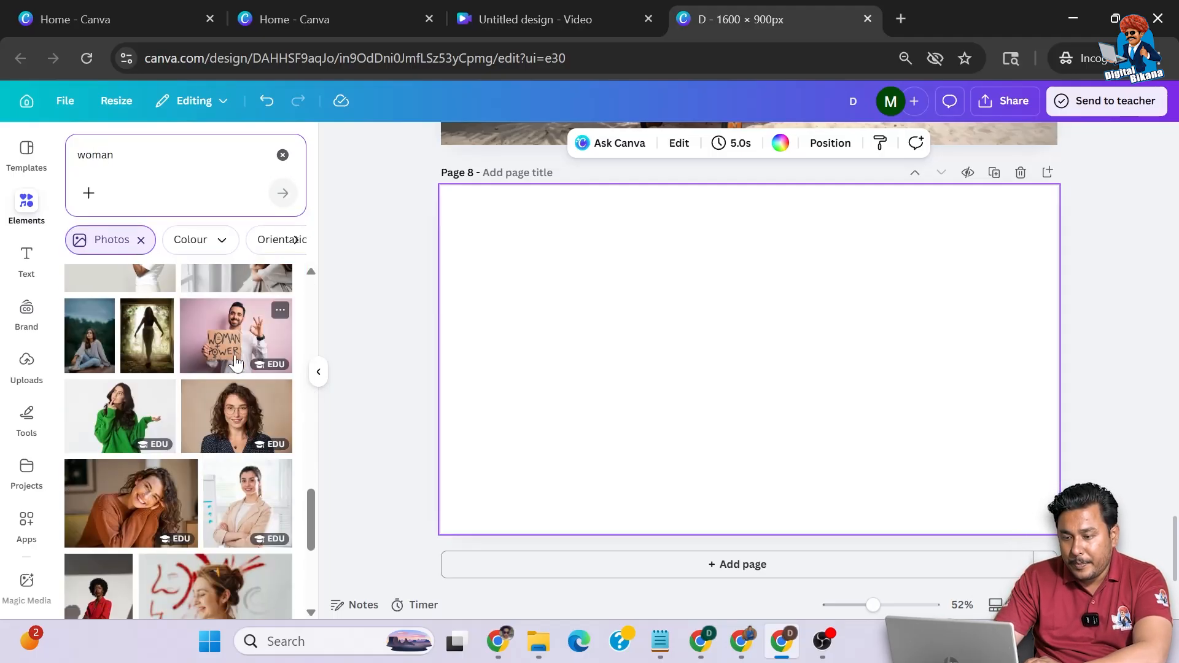
click(225, 482)
click(836, 189)
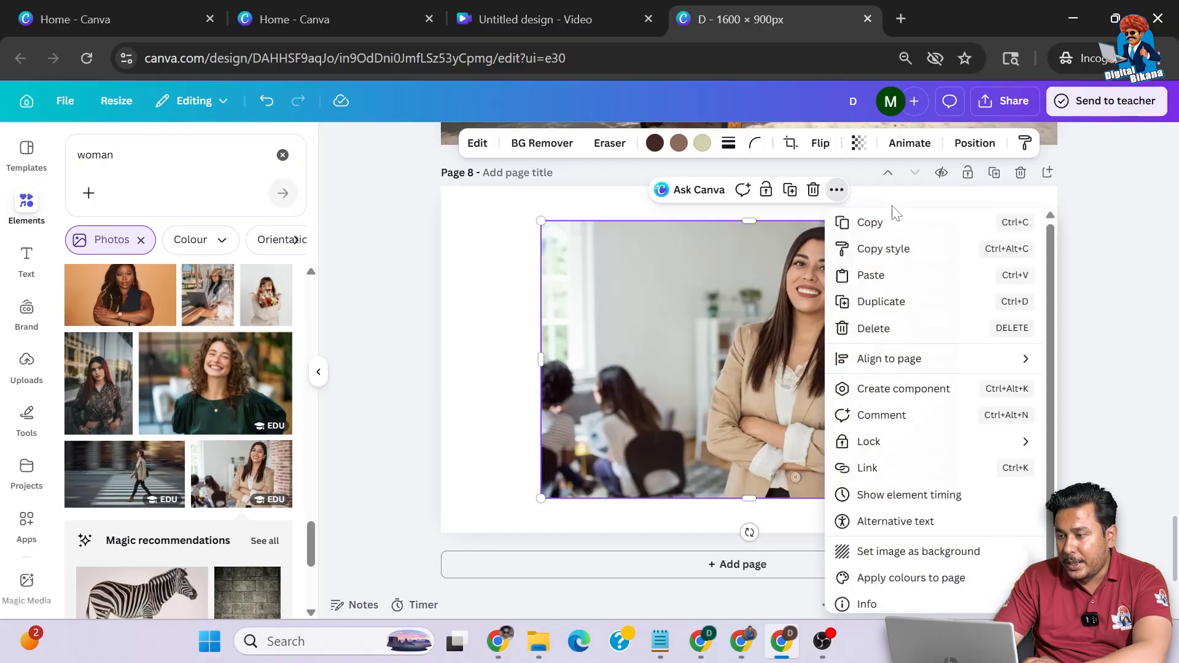
click(878, 550)
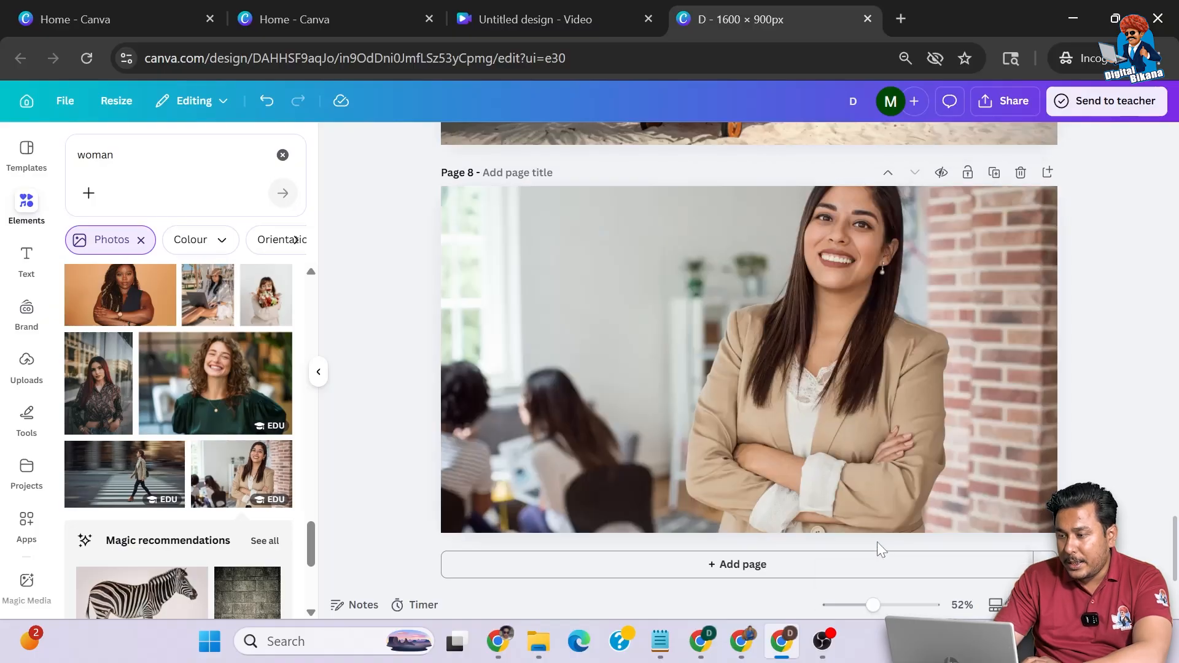
Shift page 8's background photo down within its crop so the woman's whole head is inside the page
double_click(855, 406)
drag(856, 403, 860, 426)
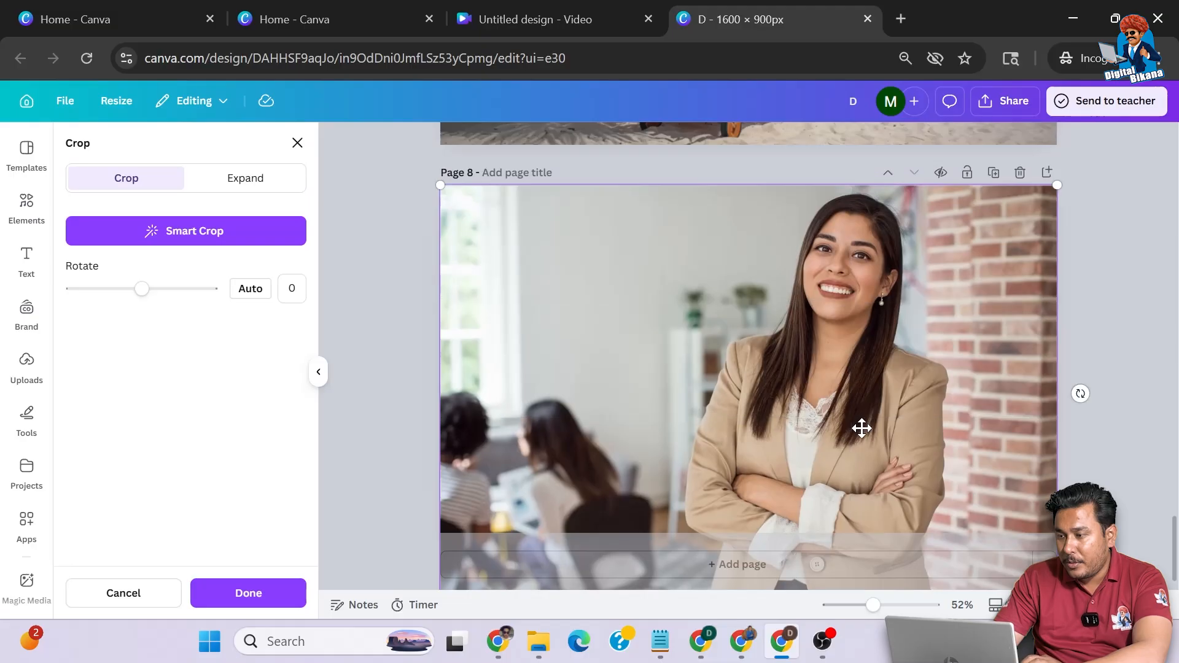
click(1111, 303)
scroll(1128, 302, up, 1)
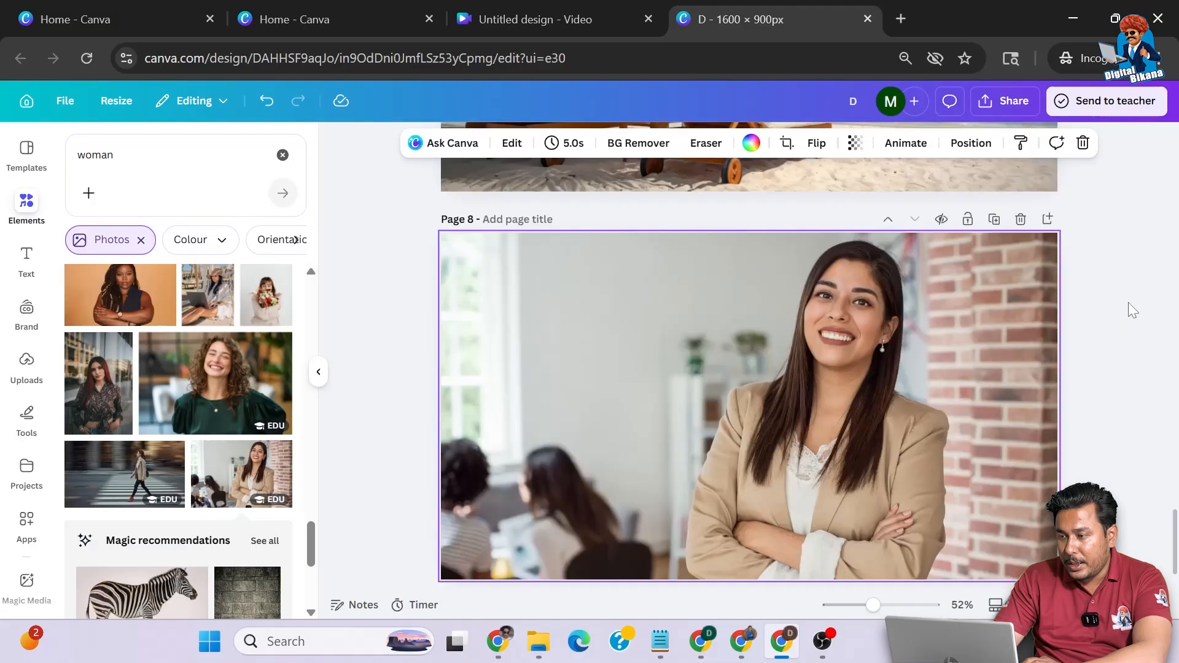
scroll(1128, 358, down, 1)
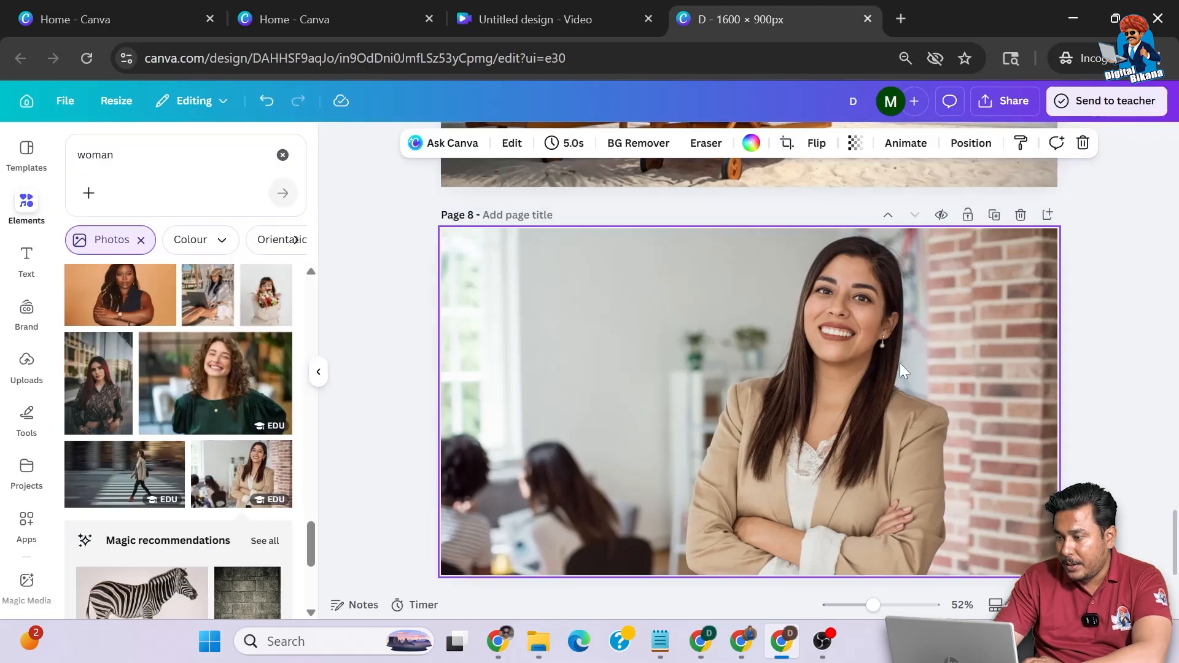
Enlarge and reposition page 8's background photo within its crop so the woman stands larger and closer to the page's right edge
double_click(900, 363)
drag(1057, 225, 1123, 132)
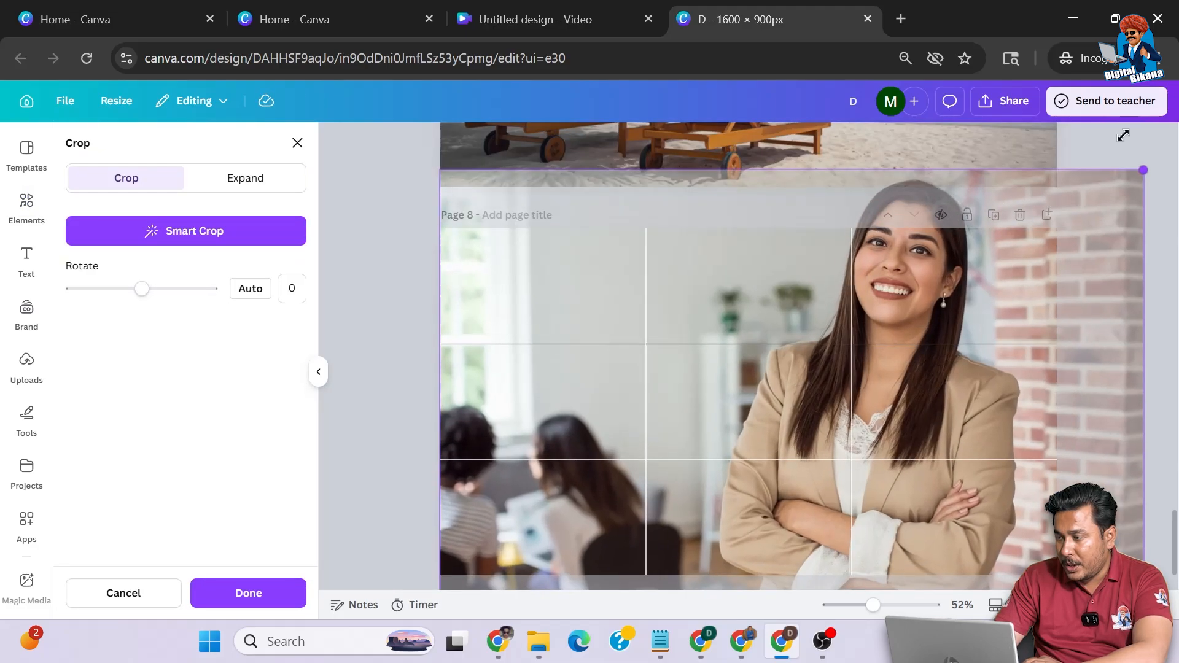
drag(918, 350, 948, 434)
drag(1146, 222, 1174, 187)
drag(1044, 308, 1048, 348)
click(1119, 198)
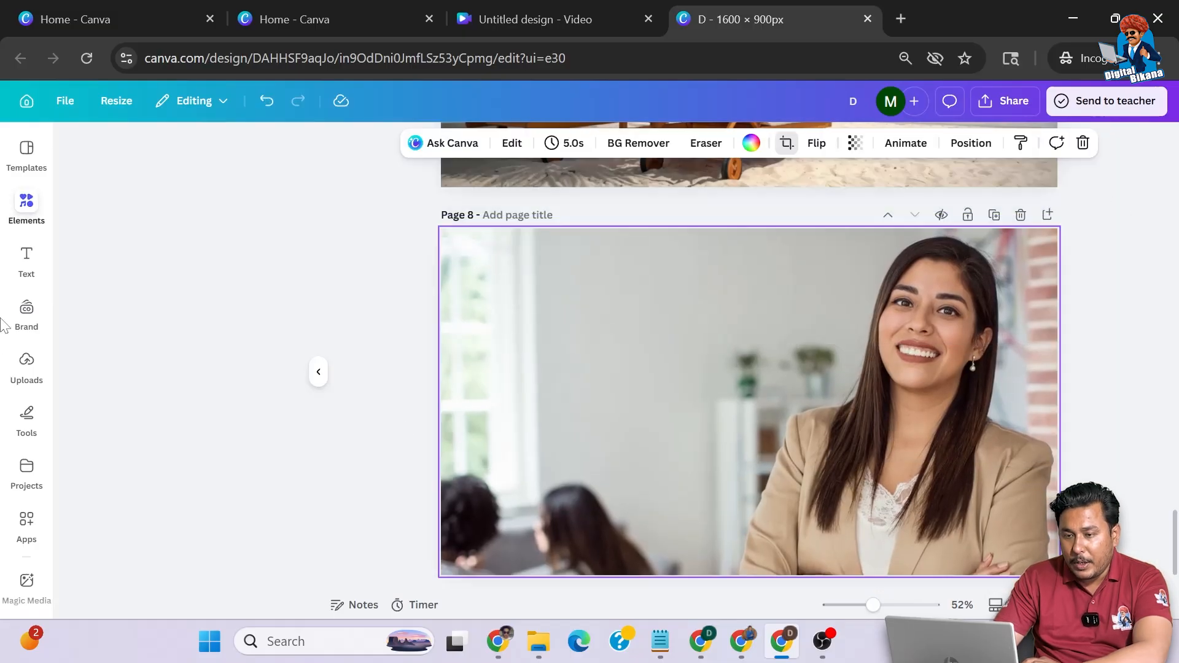
Search the elements for "gradient" without the Photos filter and list all the matching graphics
click(26, 203)
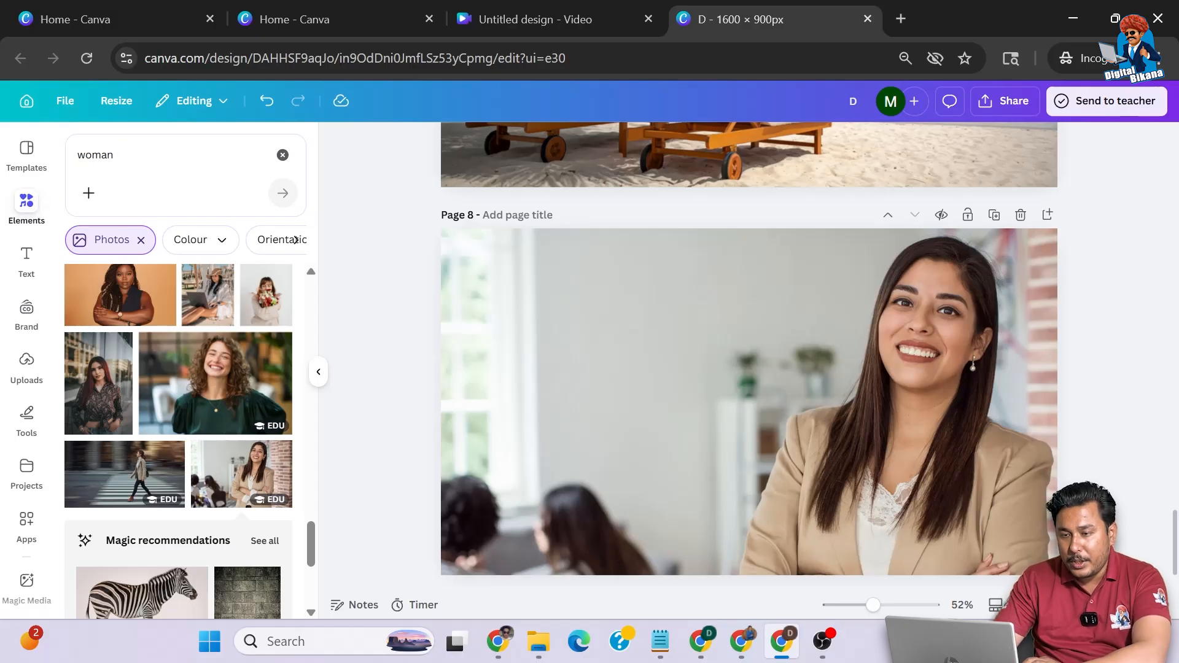
click(117, 158)
text(gradient)
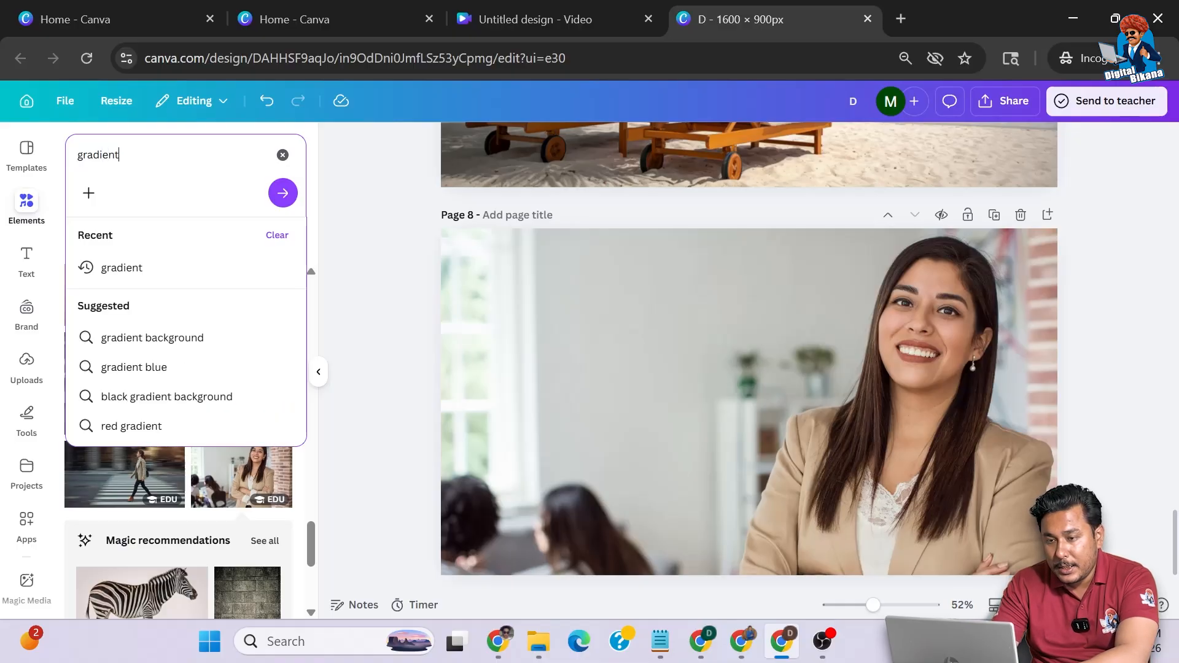
key(Return)
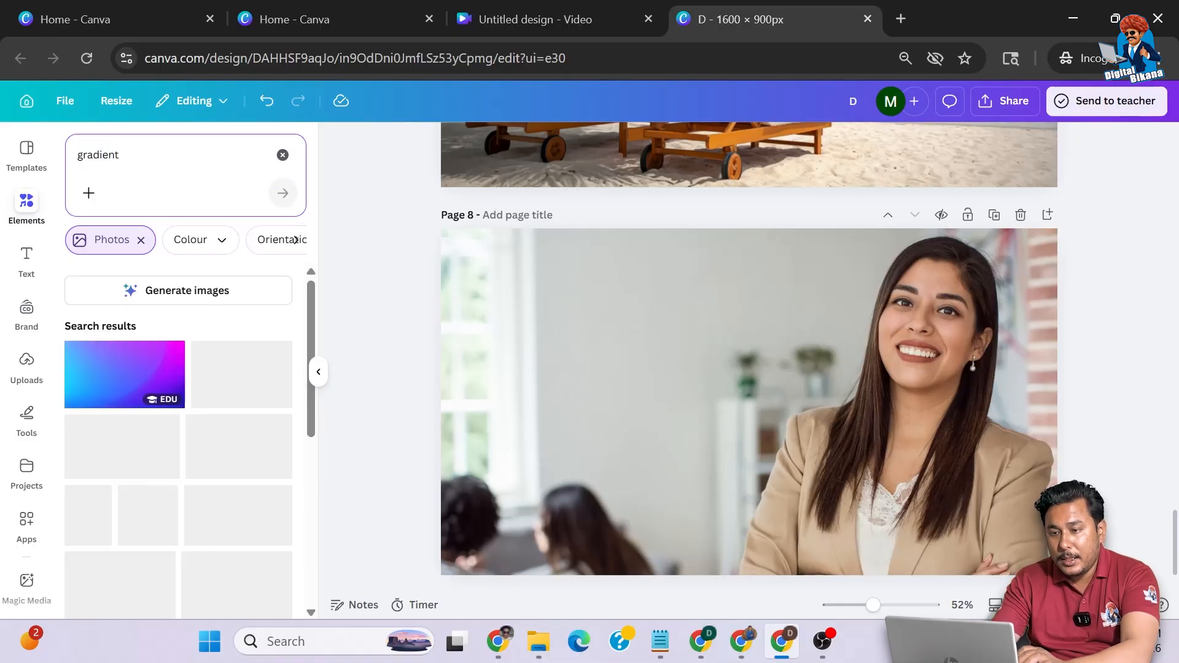
click(142, 240)
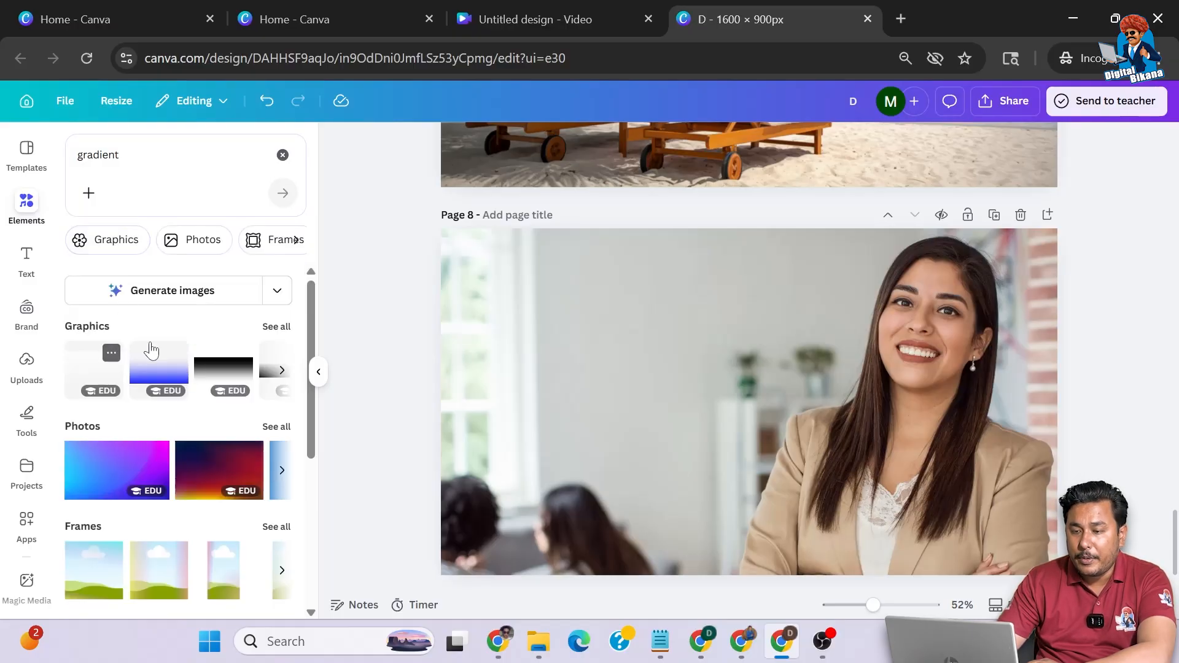
click(278, 326)
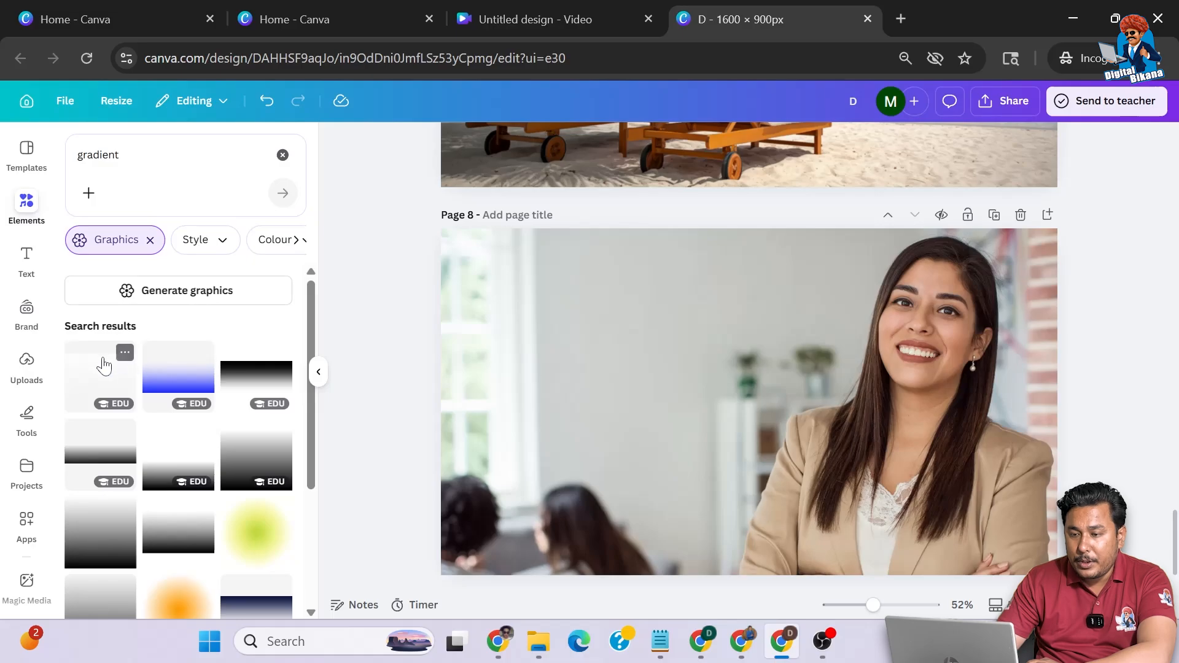
Insert the white fading gradient on page 8, rotate it a quarter turn, and align its white side with the page's left edge
click(99, 383)
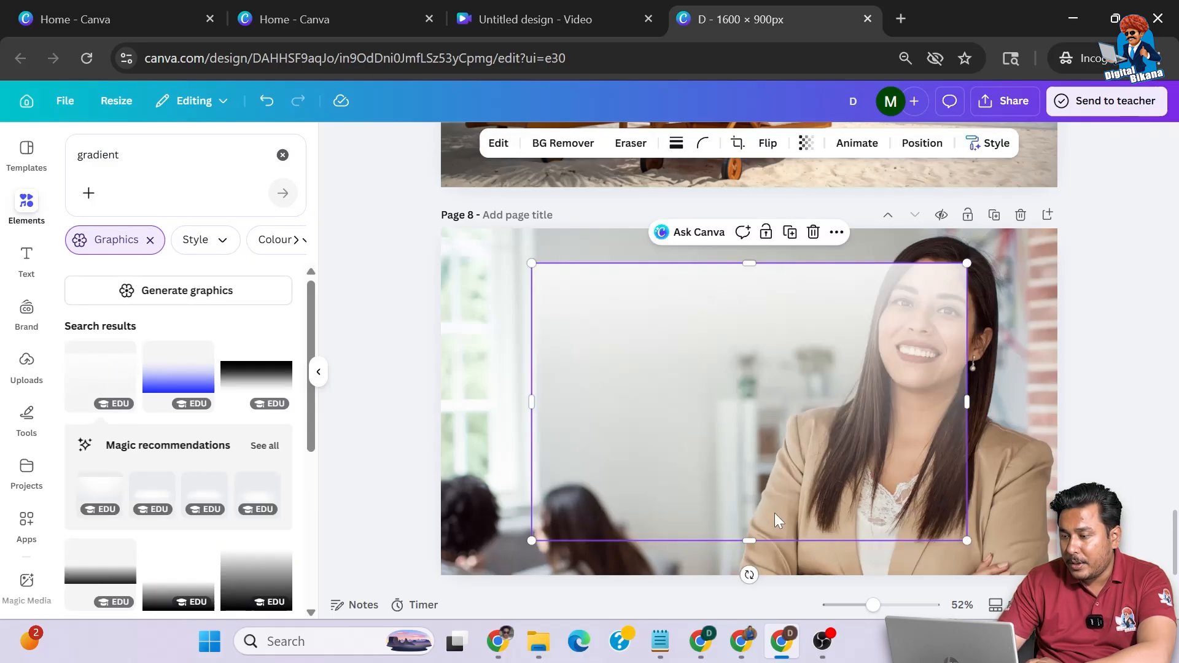
drag(749, 575, 900, 399)
drag(750, 437, 578, 443)
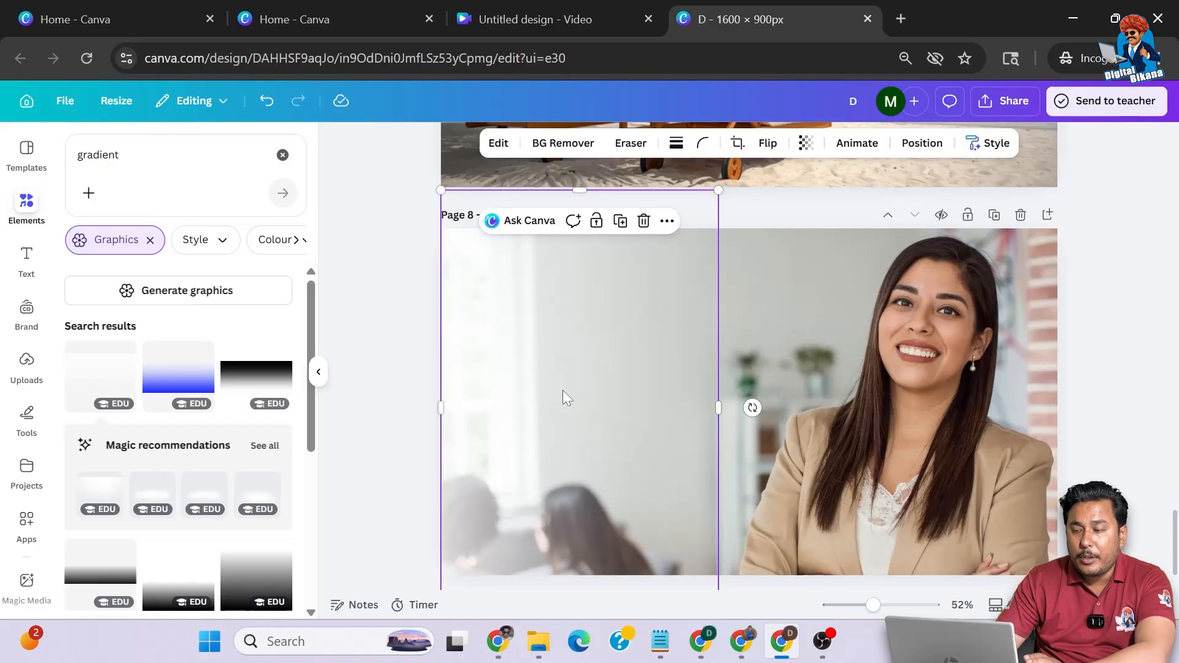
Layer offset copies of the white gradient over the left half of page 8 to strengthen the fade beside the woman
drag(562, 394, 627, 391)
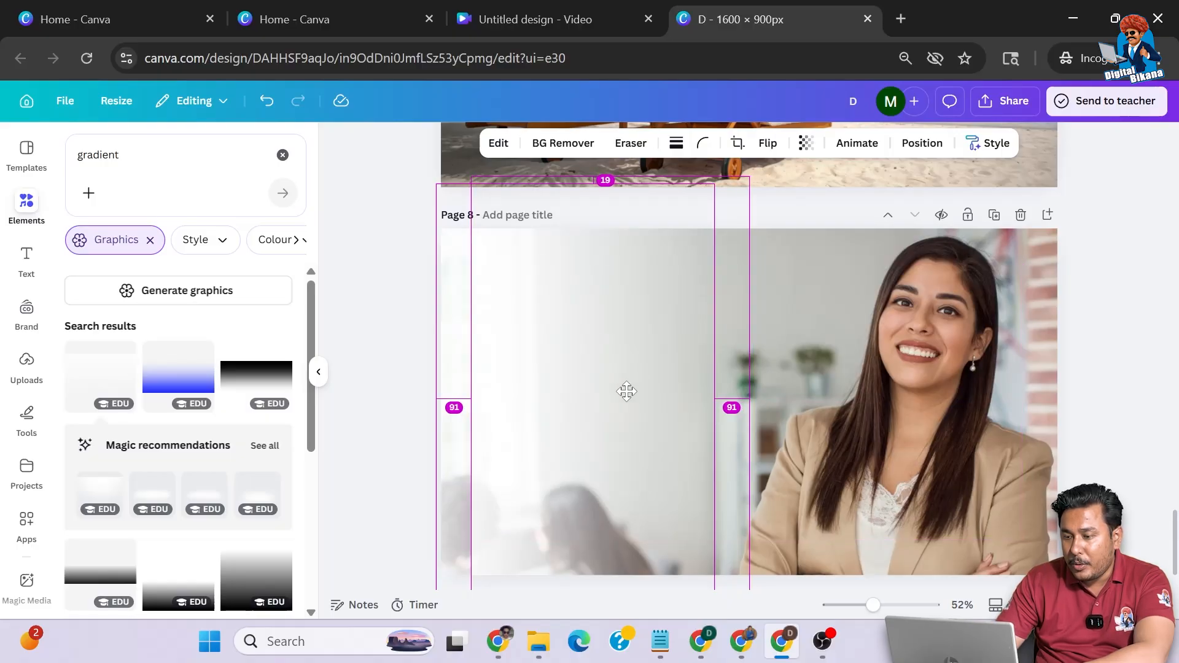
drag(626, 391, 623, 378)
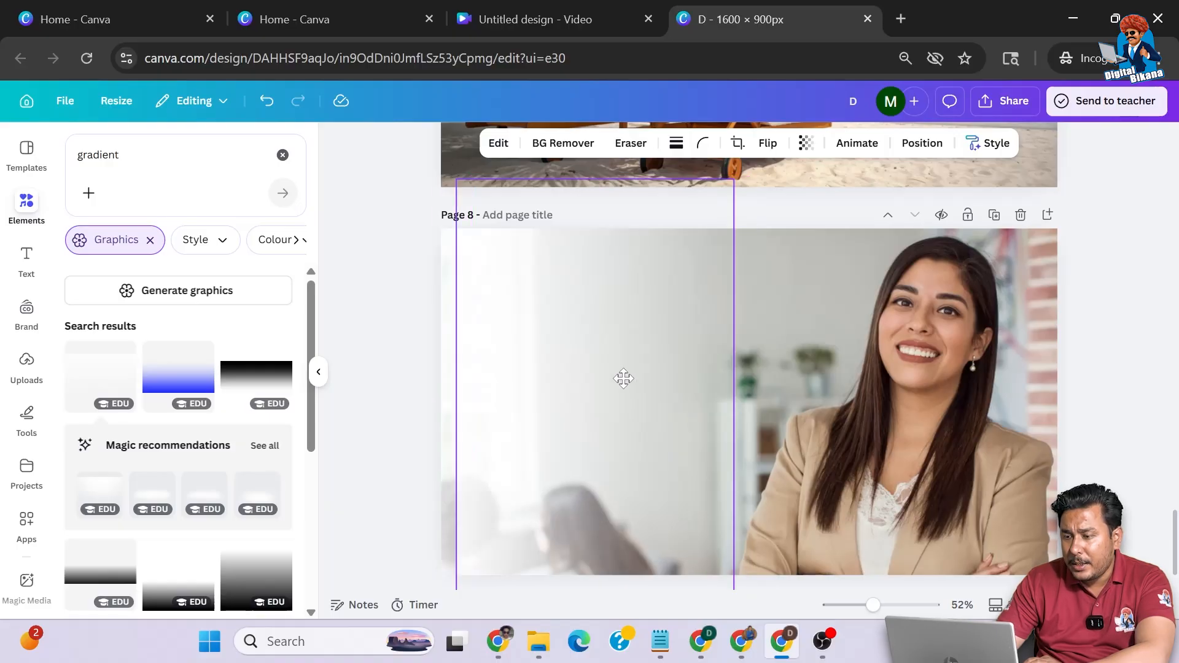
drag(623, 378, 657, 368)
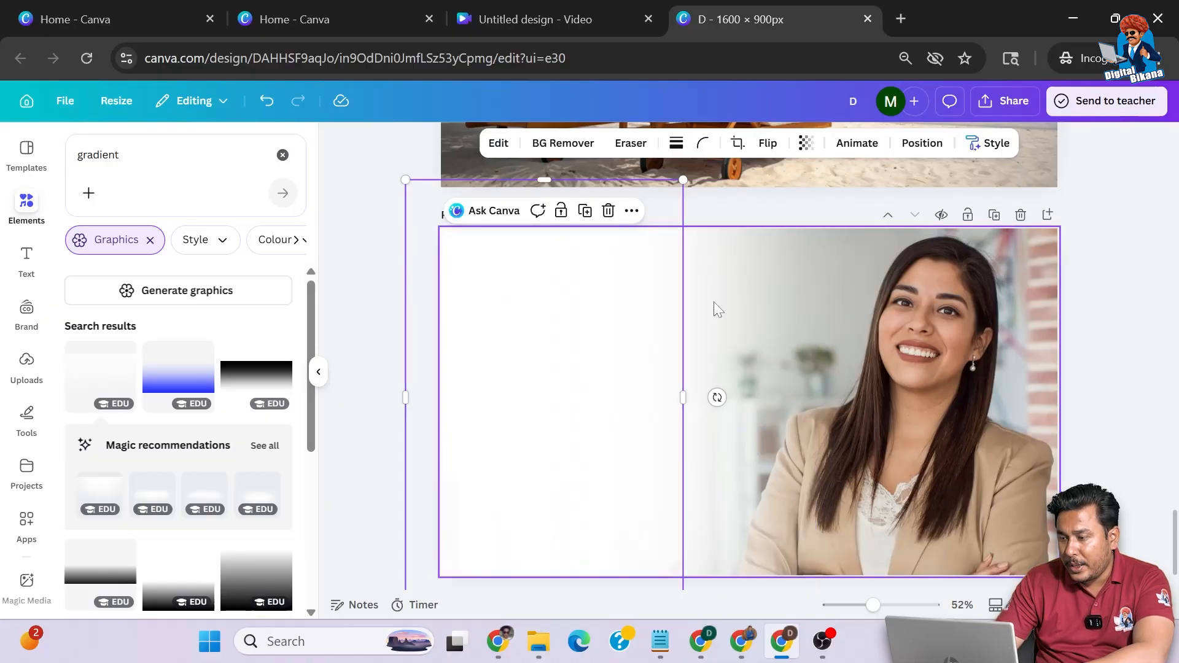
drag(683, 315, 770, 315)
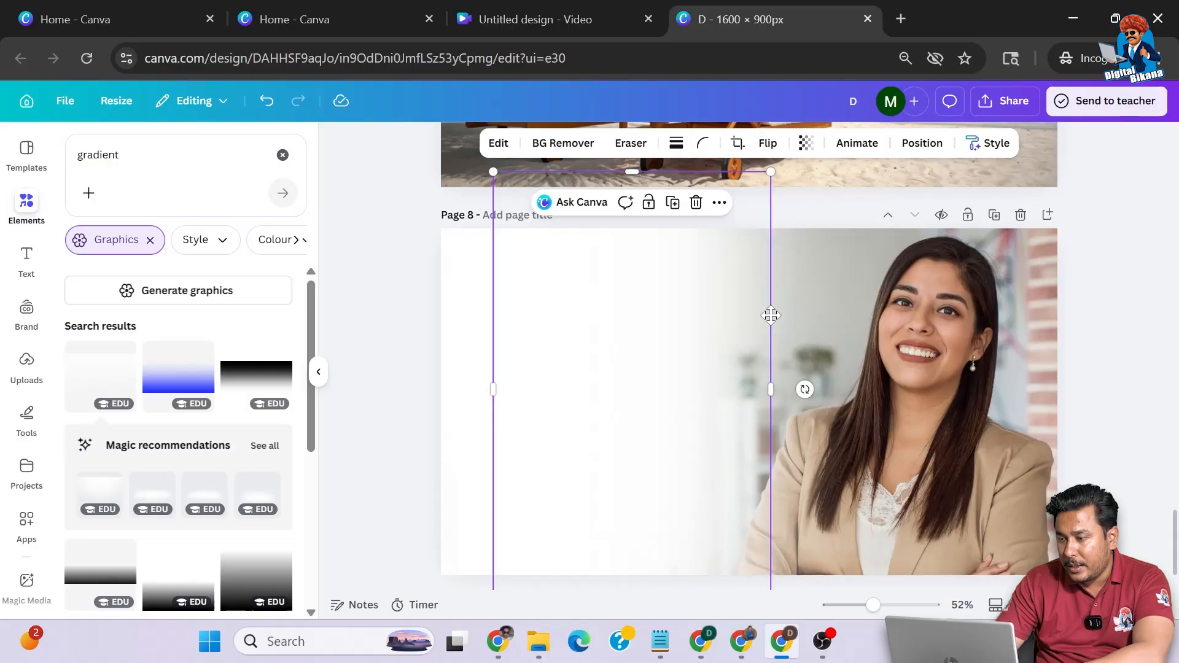
Shift the newest white gradient copy on page 8 toward the woman to extend the fade past the page's middle
drag(770, 315, 811, 333)
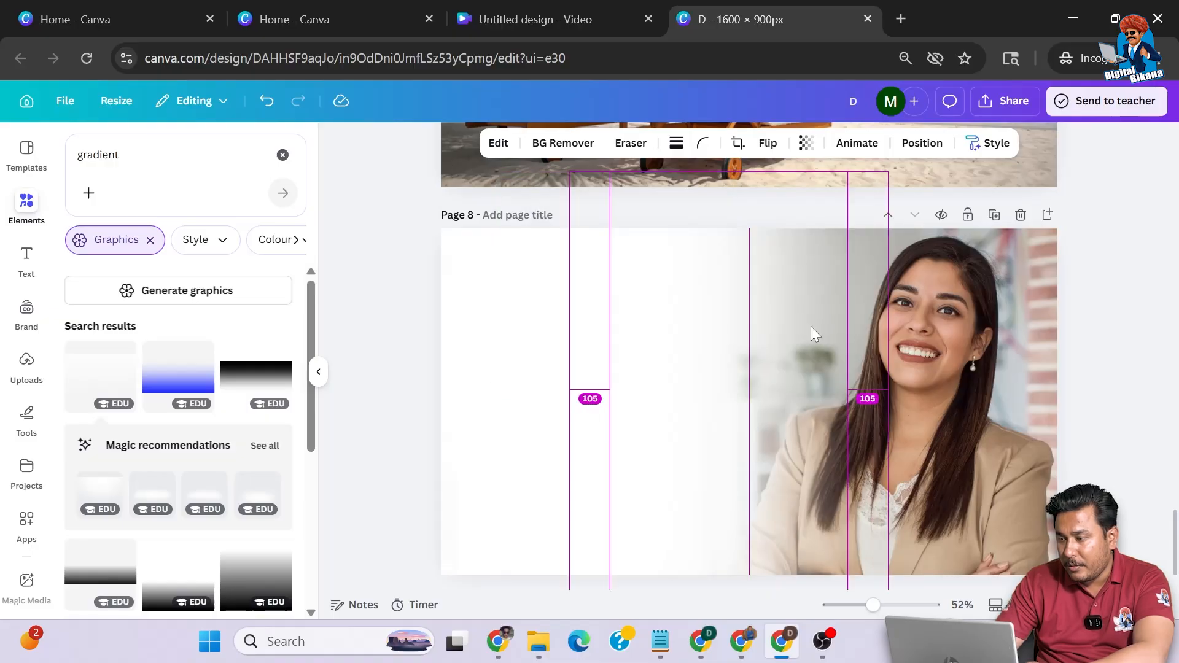
drag(810, 327, 814, 327)
Copy the white gradient from page 8 onto page 7's beach photo and rotate it a half turn so its white side faces right
scroll(1074, 293, up, 3)
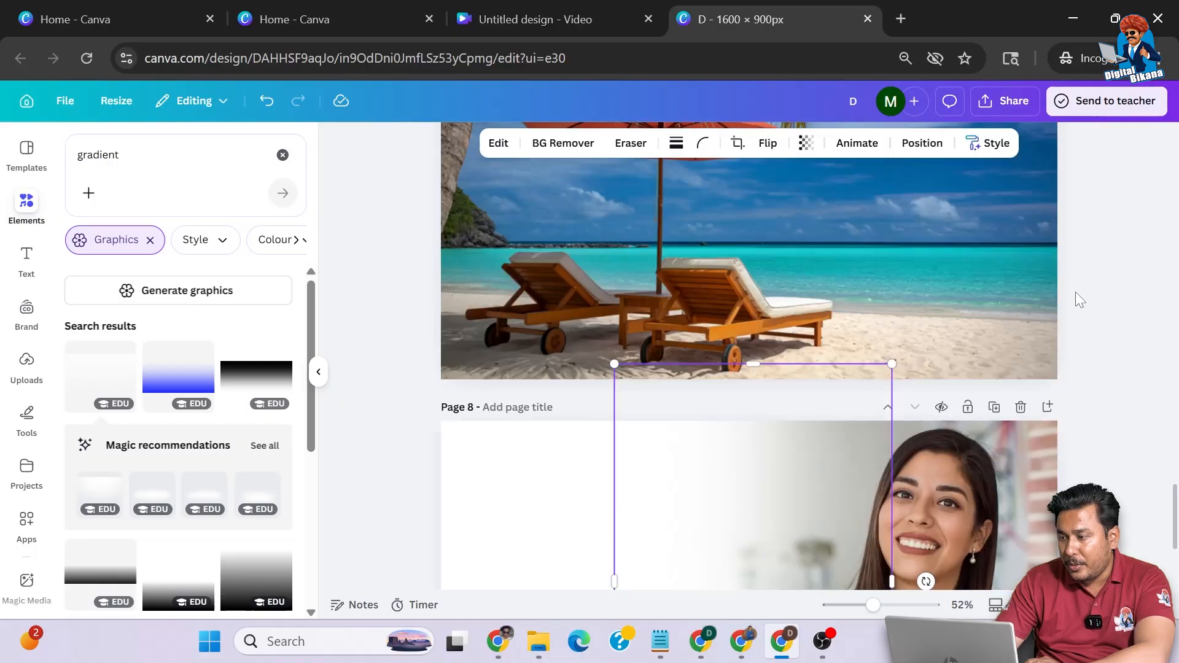
scroll(915, 406, up, 2)
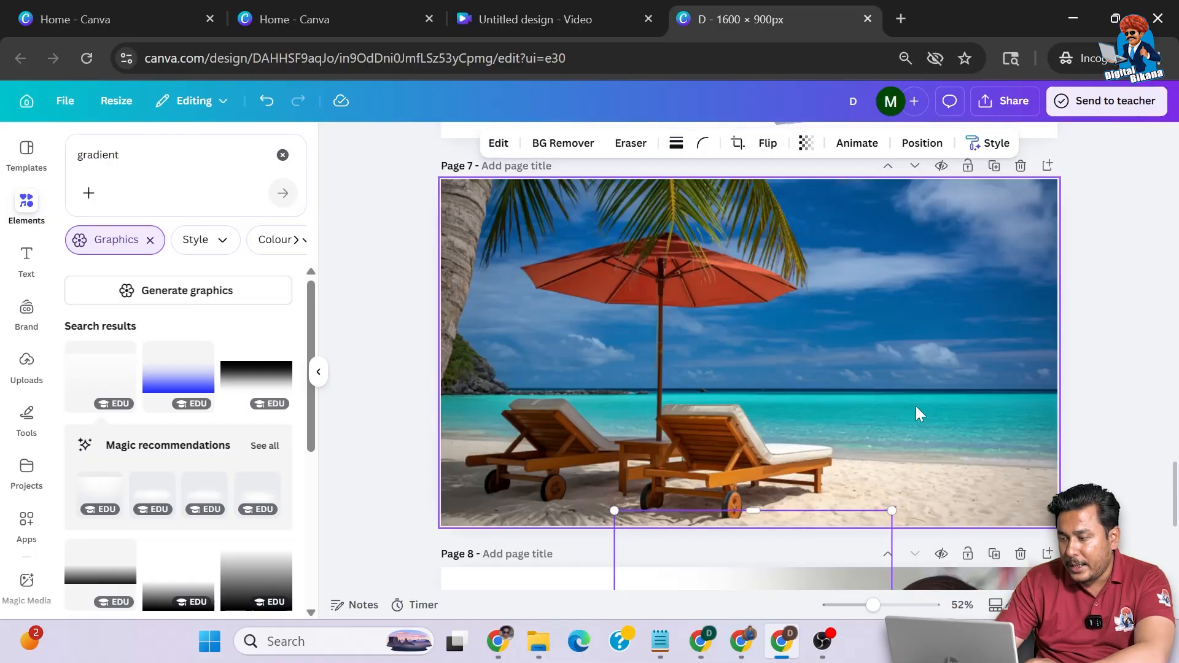
scroll(797, 506, down, 3)
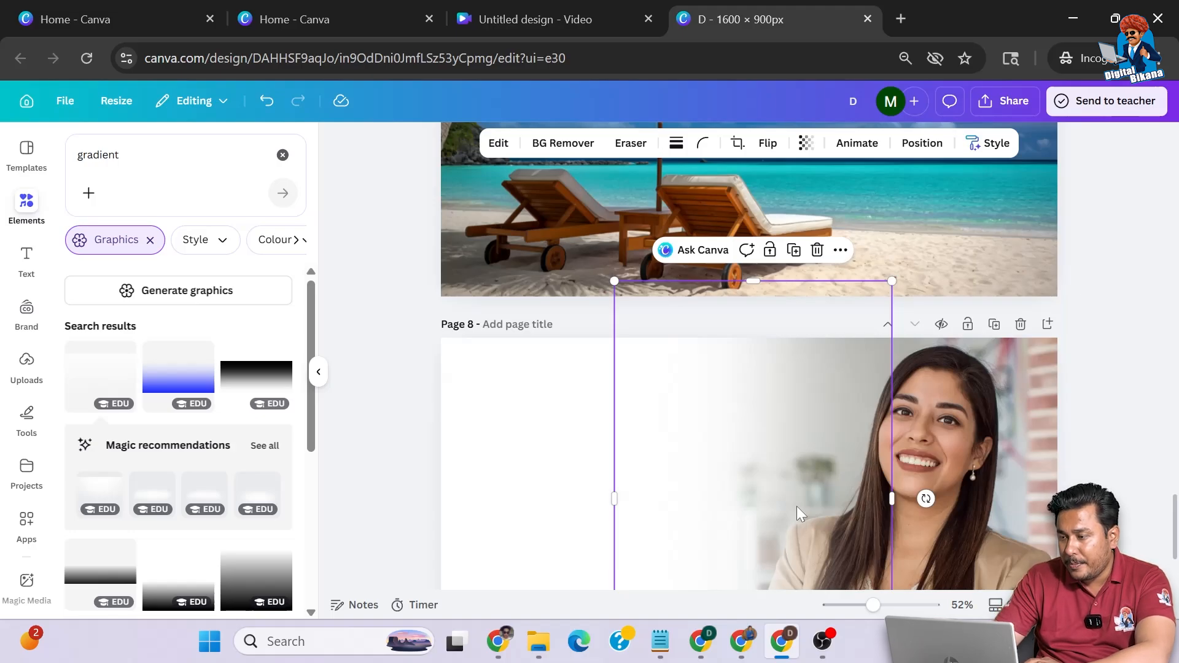
scroll(919, 216, up, 3)
click(919, 216)
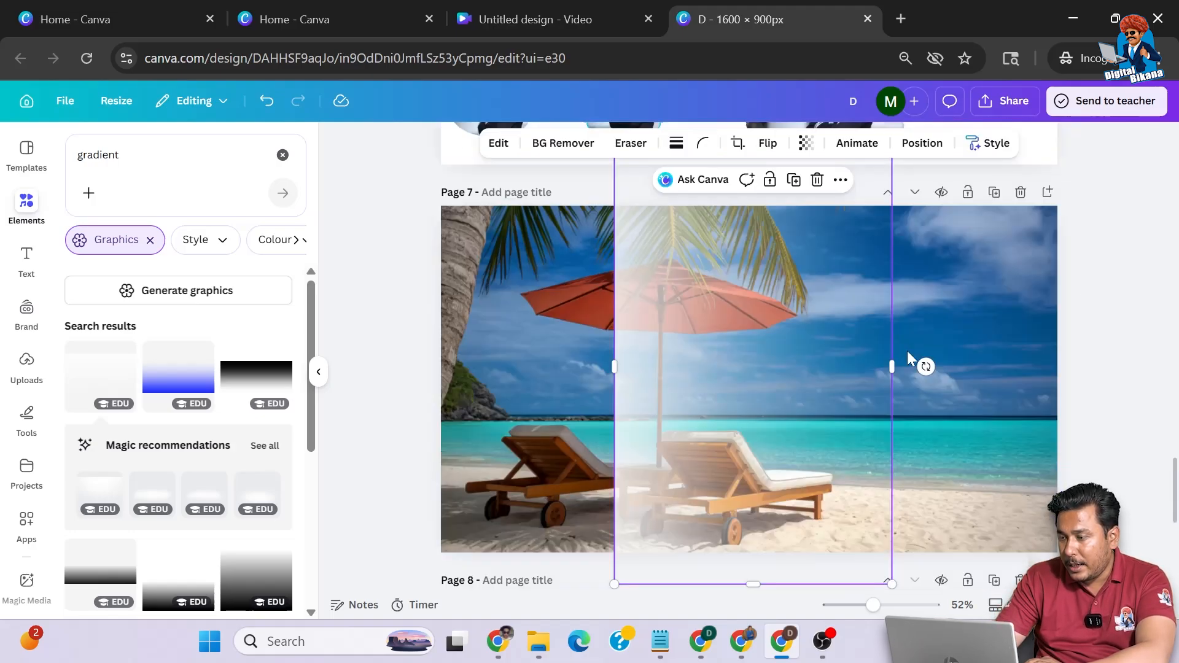
drag(925, 367, 687, 370)
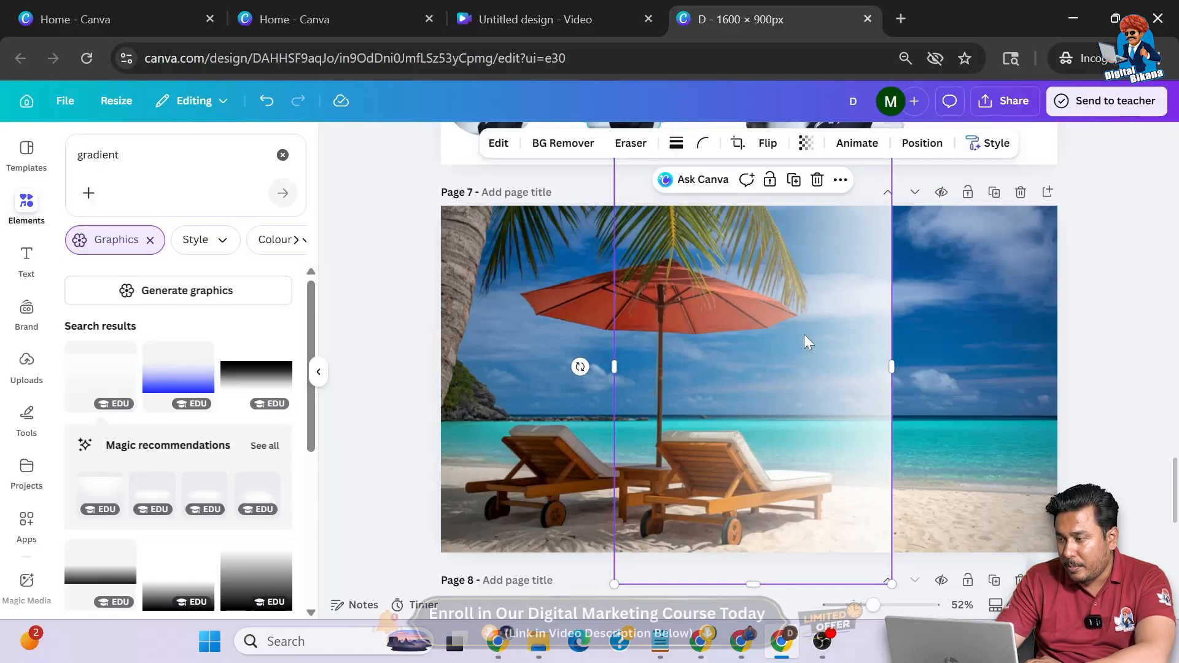
Align the gradient with page 7's right edge and layer offset copies inward to fade the right side of the beach photo to white
drag(805, 335, 1022, 301)
alt+drag(915, 330, 825, 331)
scroll(1099, 435, down, 1)
scroll(844, 406, up, 1)
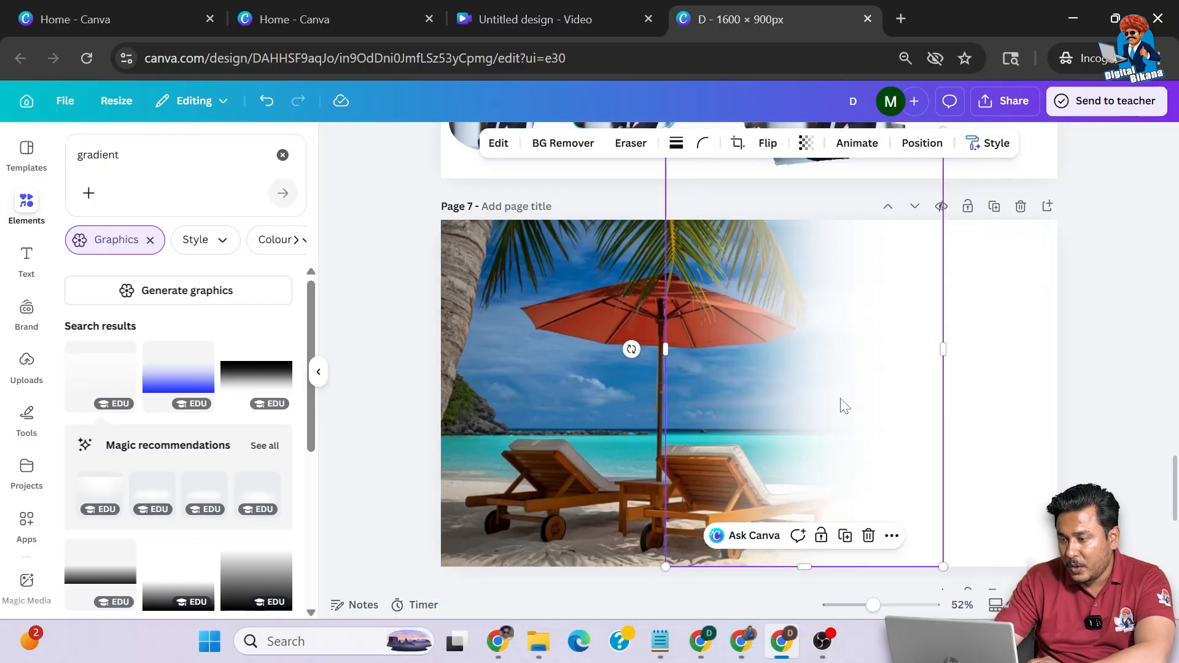
click(1097, 396)
scroll(1097, 396, down, 1)
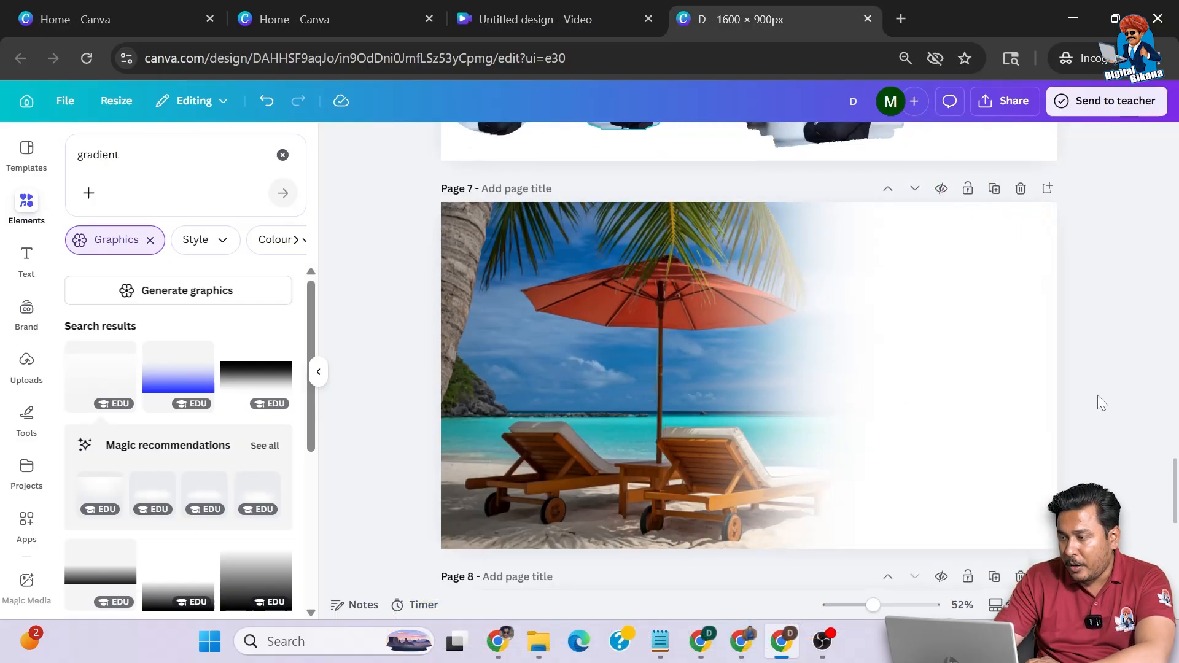
scroll(1097, 396, down, 1)
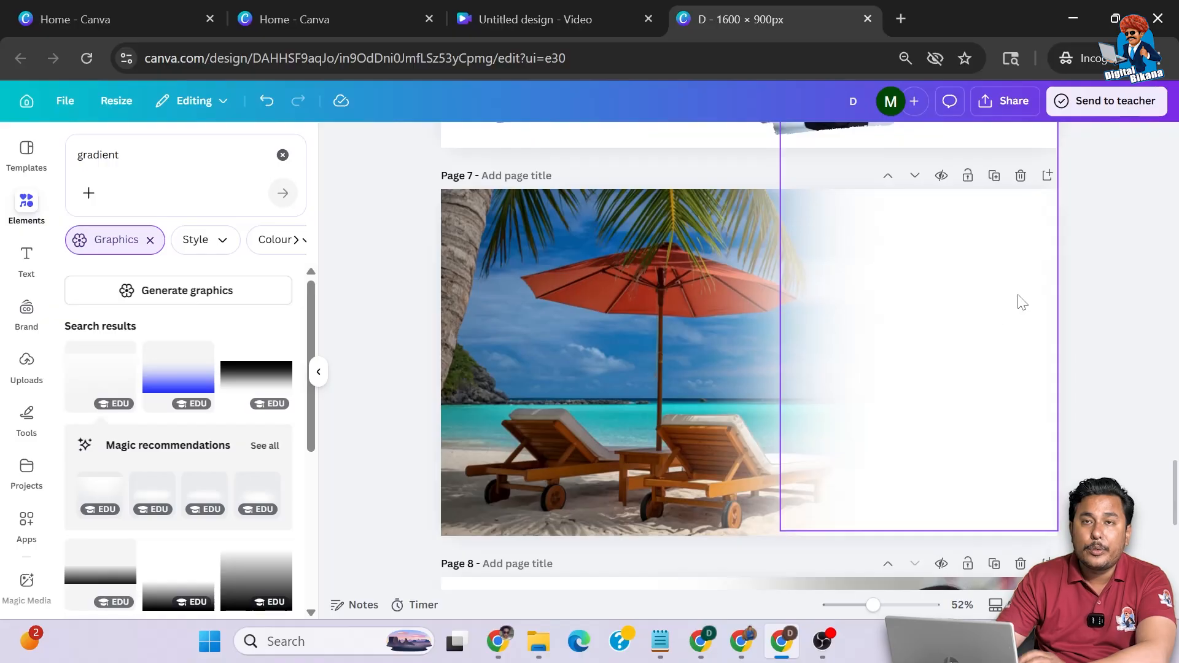
Export only page 7 as a PNG without a transparent background and save it as D (3) in Downloads
click(1021, 107)
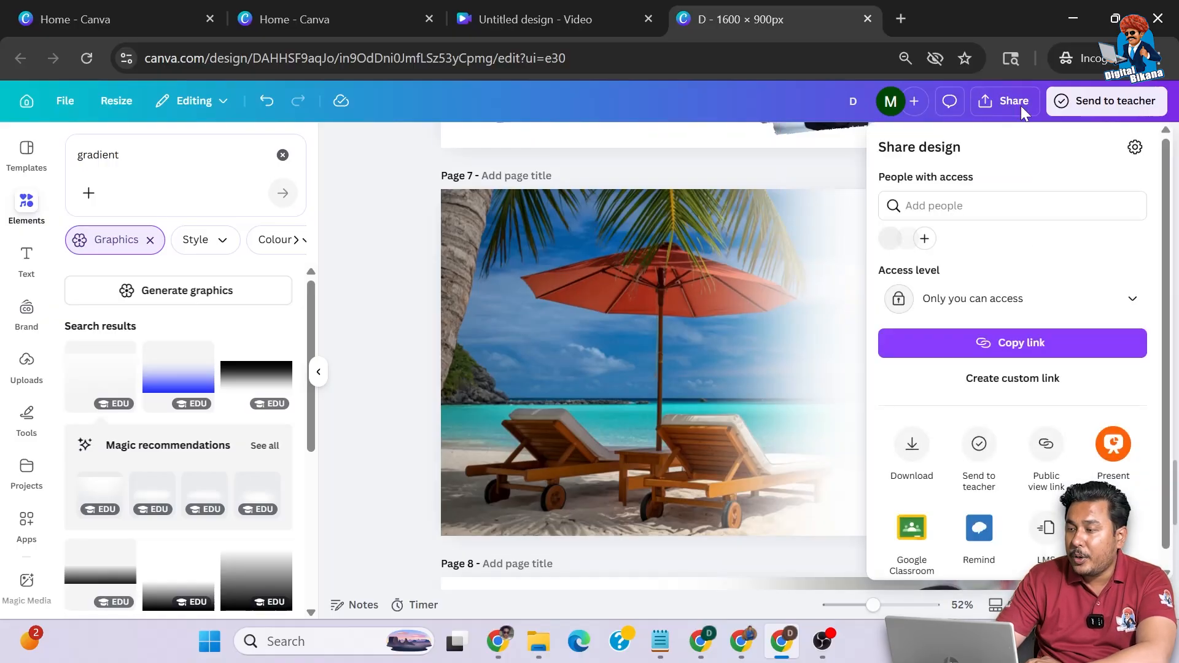
click(912, 439)
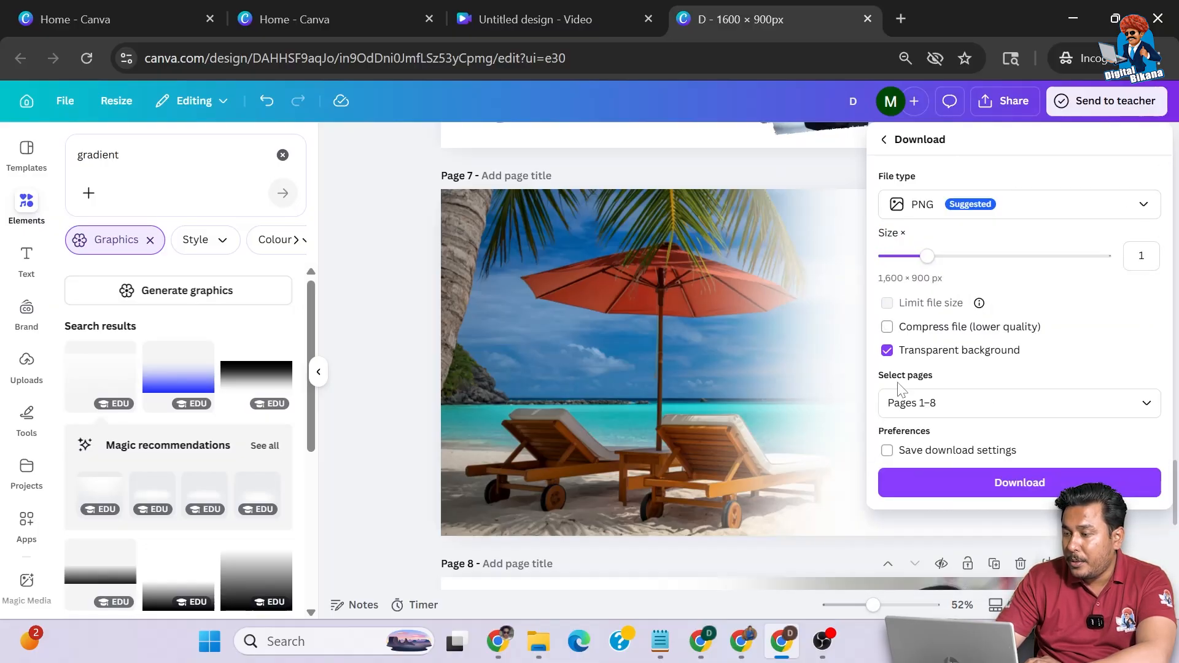
right_click(901, 354)
click(901, 356)
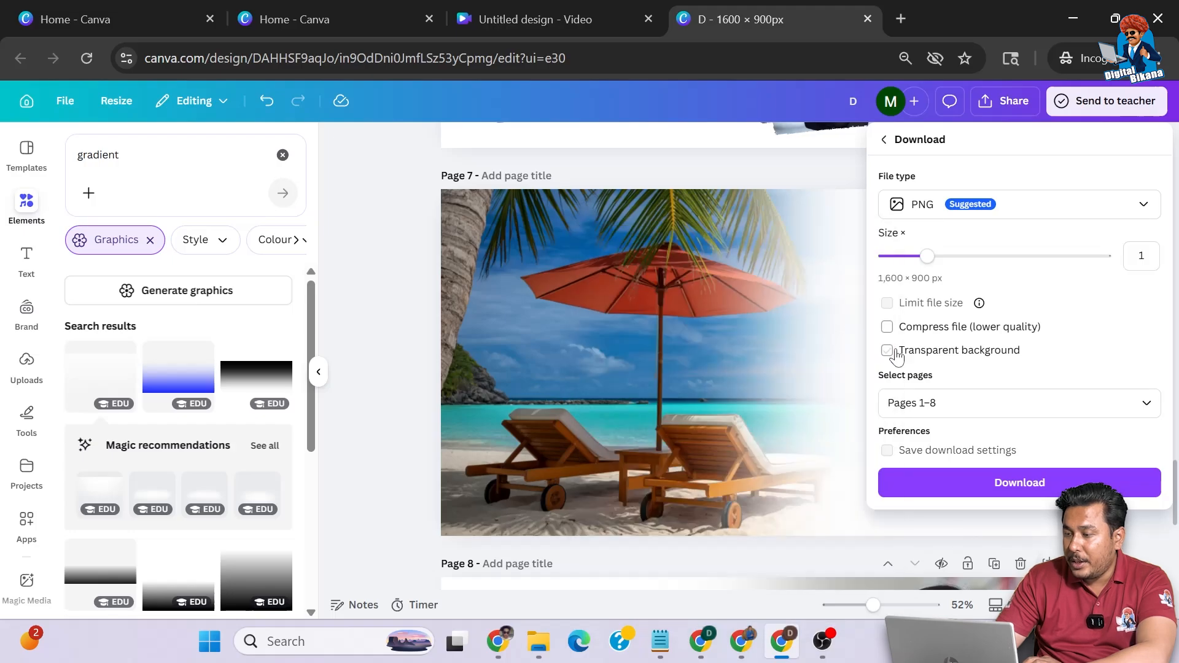
click(914, 403)
click(900, 212)
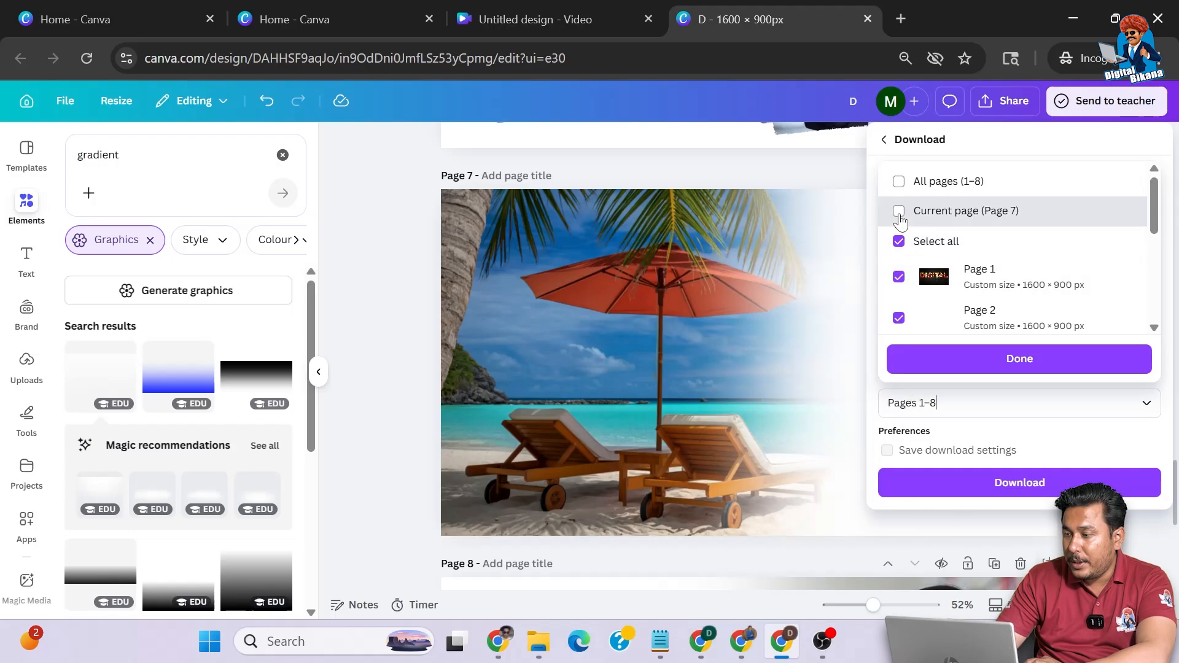
click(1018, 359)
click(1028, 484)
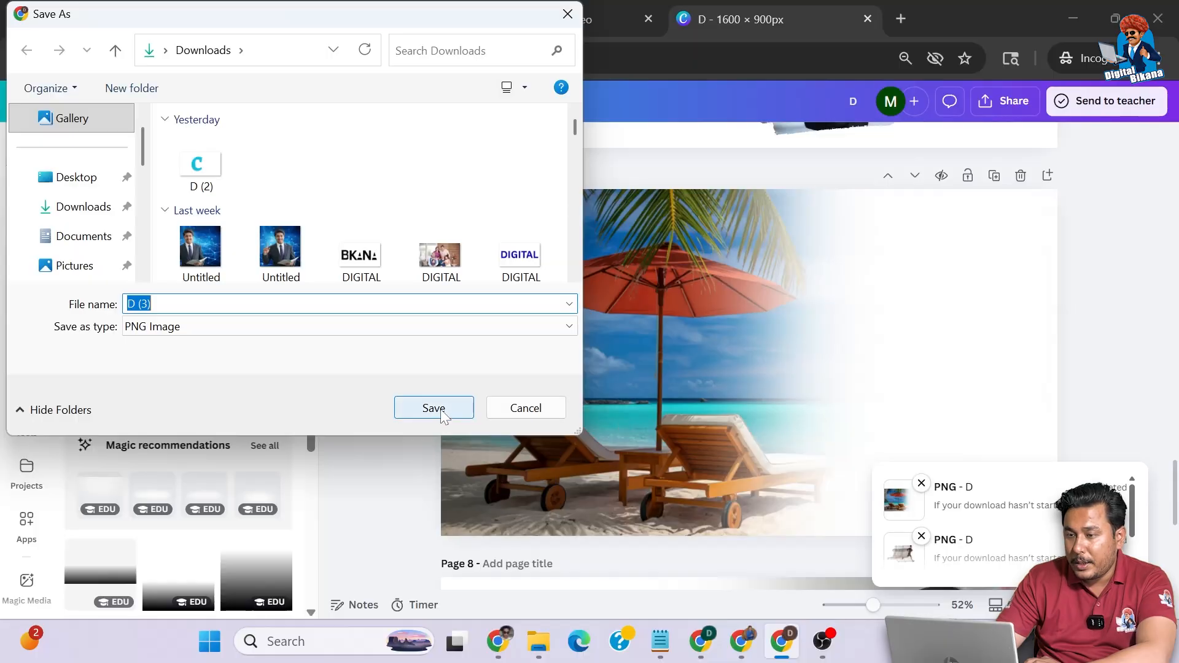
key(Return)
Export only page 8 as a PNG without a transparent background and save it as D (4) in Downloads
scroll(1087, 369, down, 5)
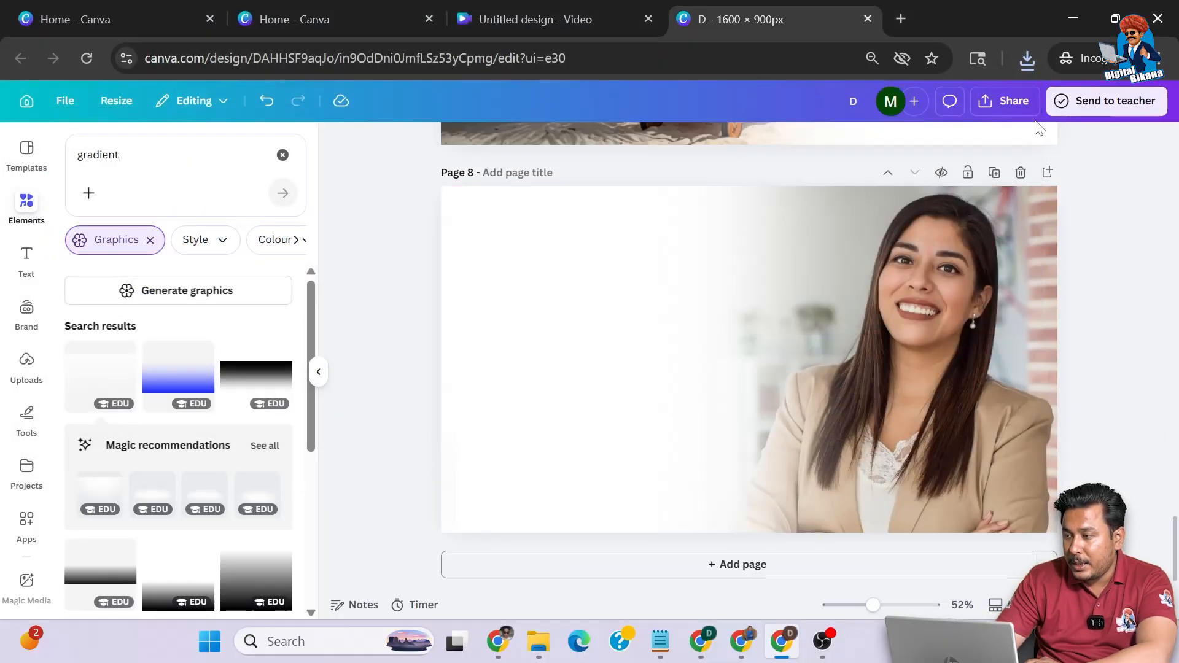
click(1007, 101)
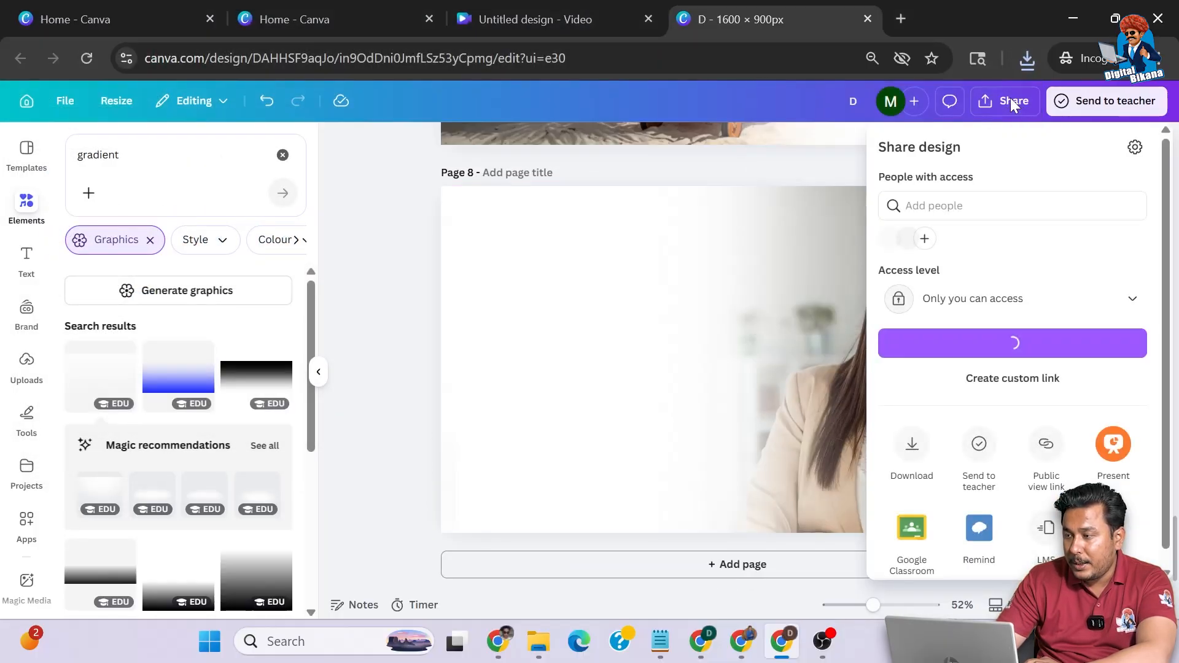
click(911, 443)
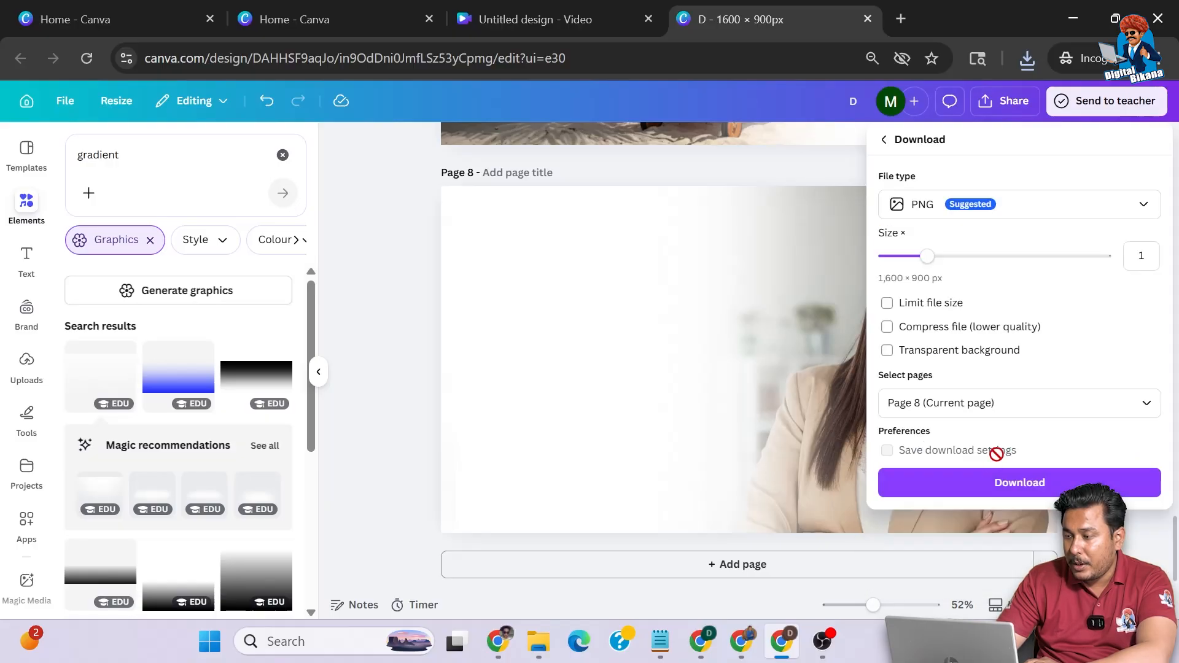
click(991, 483)
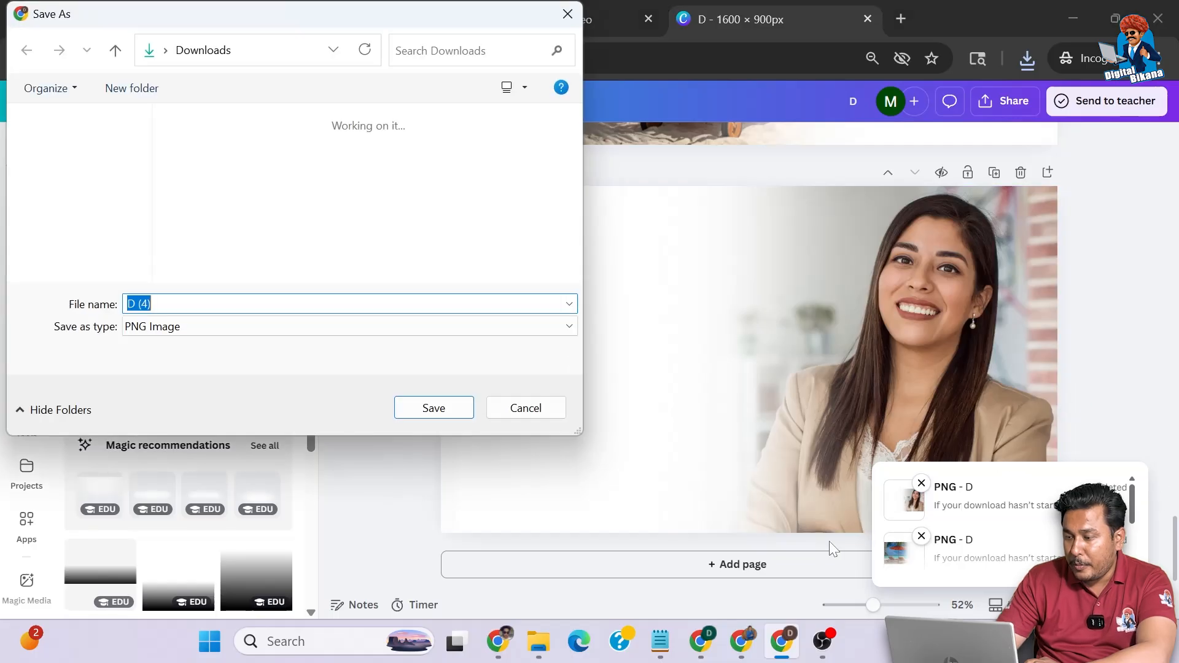
click(446, 412)
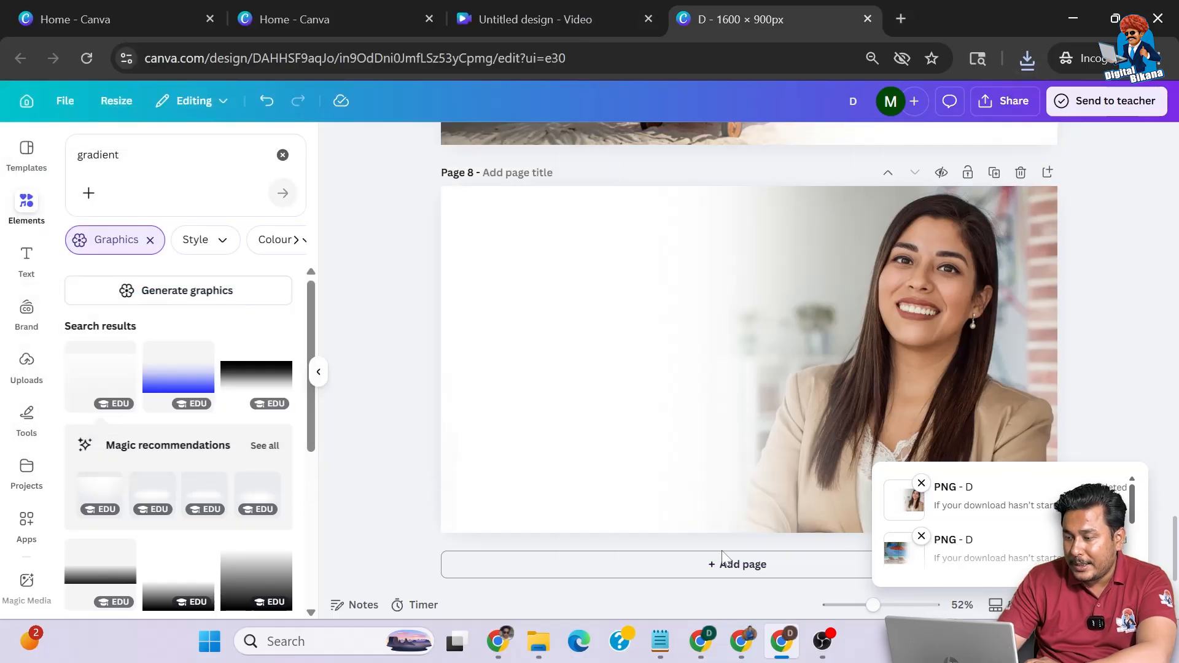
Add page 9 and upload the exported images D (3) and D (4) from Downloads
click(718, 569)
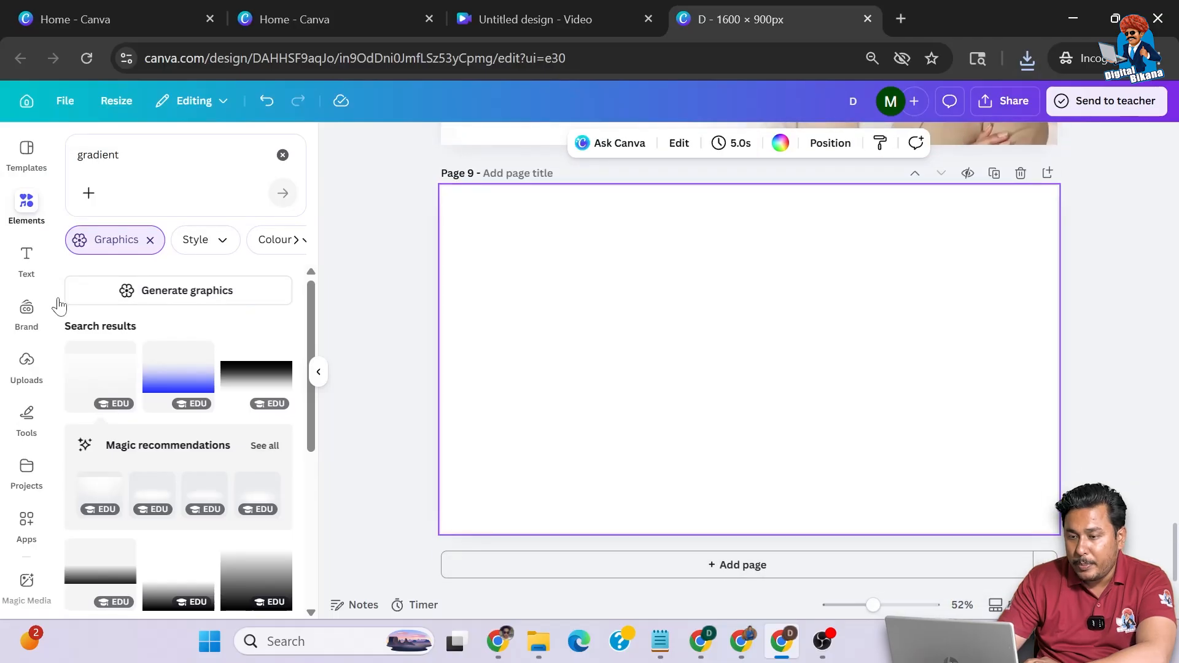
click(27, 367)
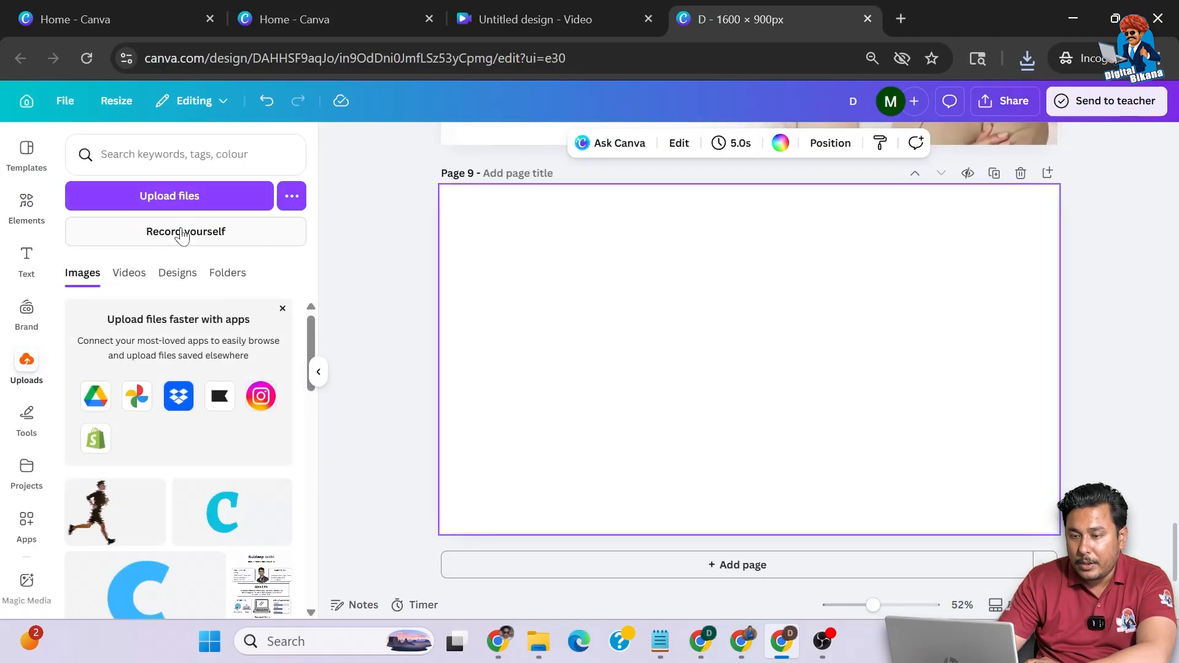
click(194, 202)
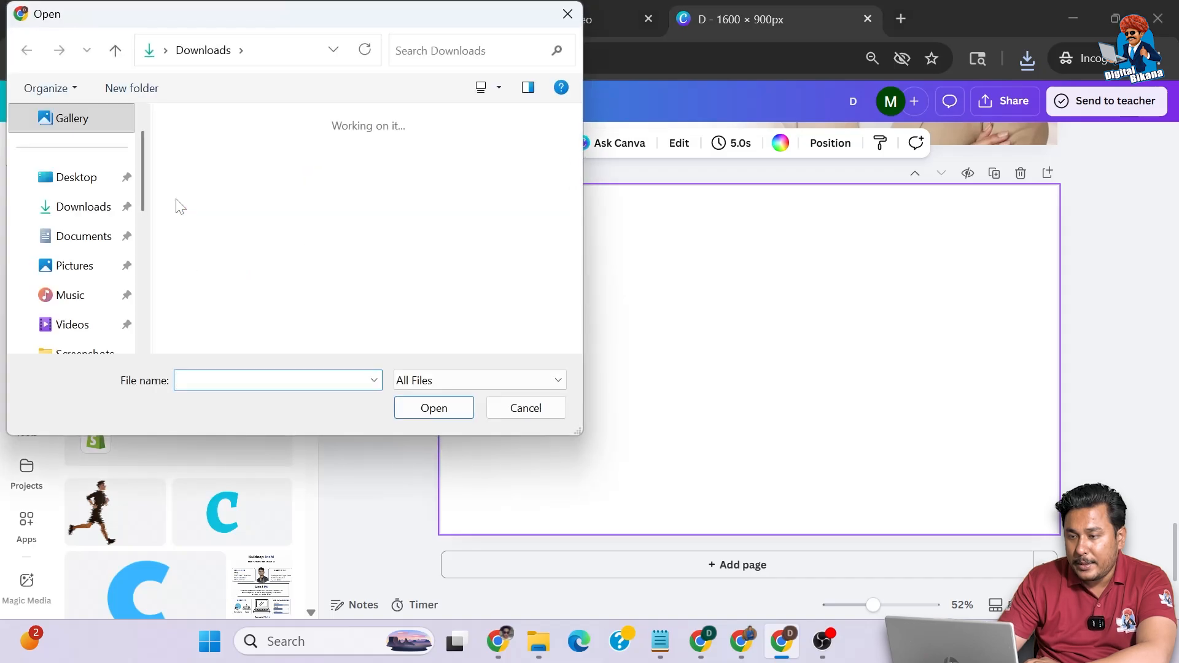
click(210, 184)
ctrl+click(260, 176)
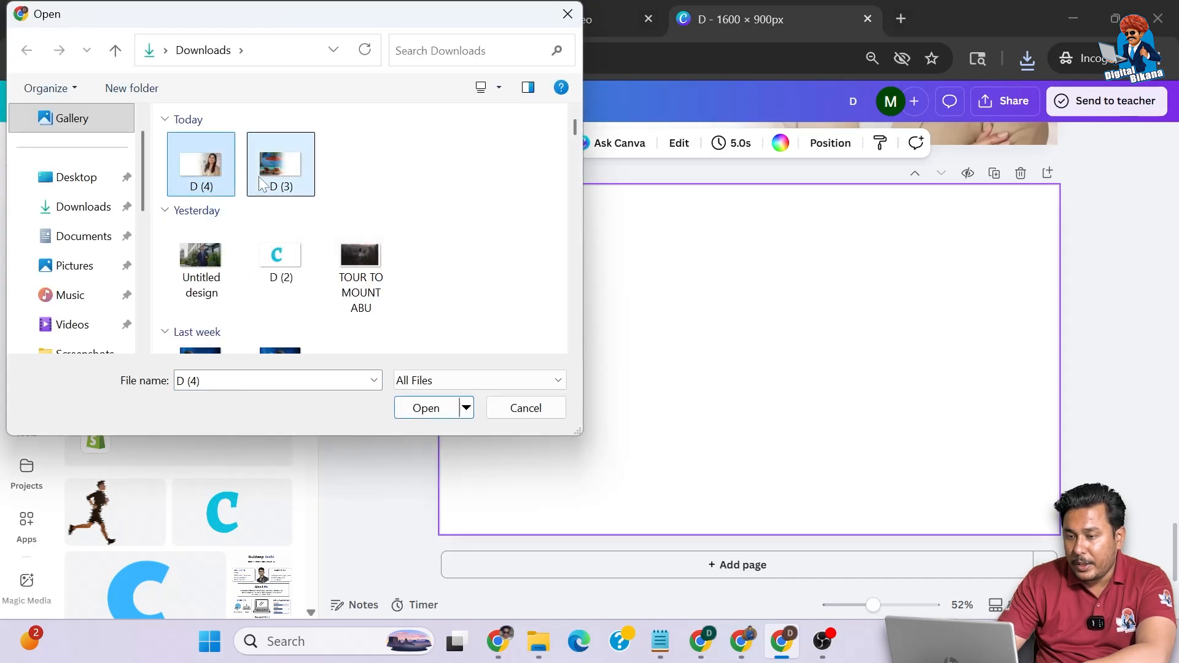
click(420, 407)
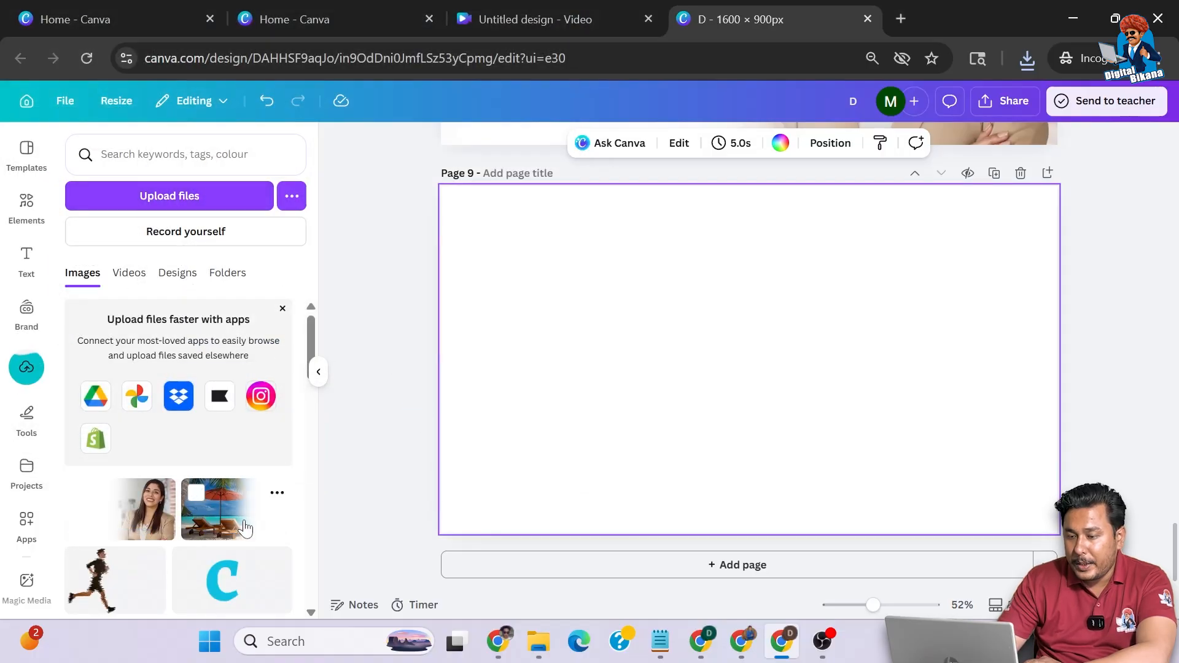
Place the uploaded faded beach image on page 9 and enlarge it to fill the whole page
click(204, 506)
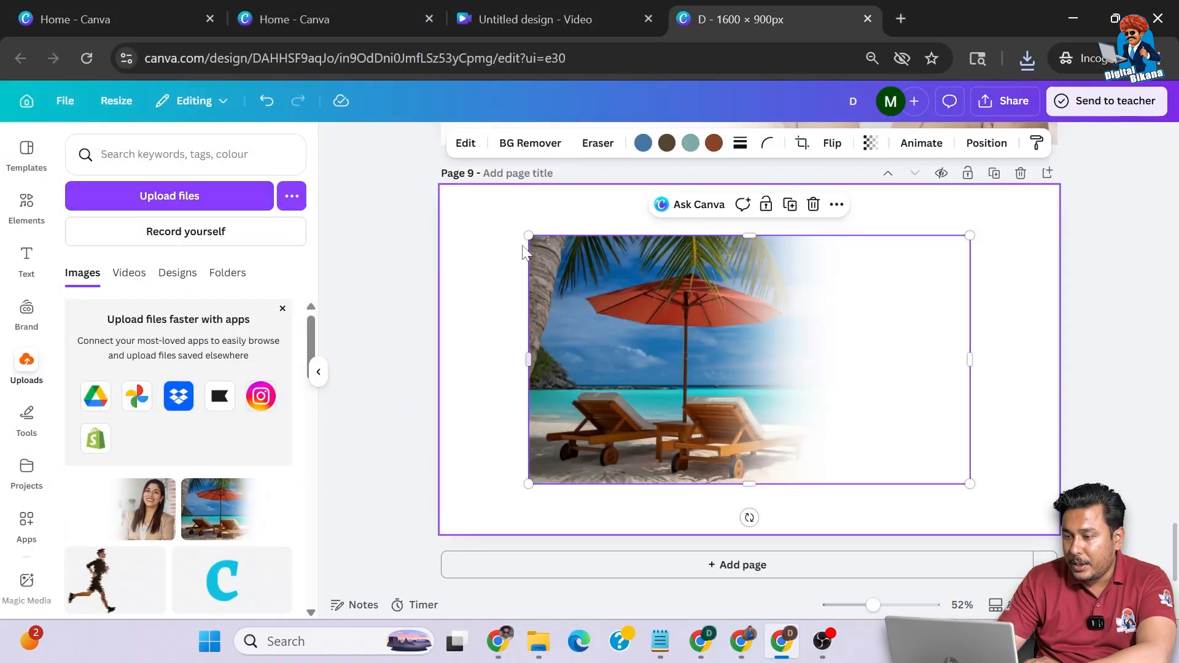
drag(528, 236, 440, 186)
drag(971, 488, 1046, 527)
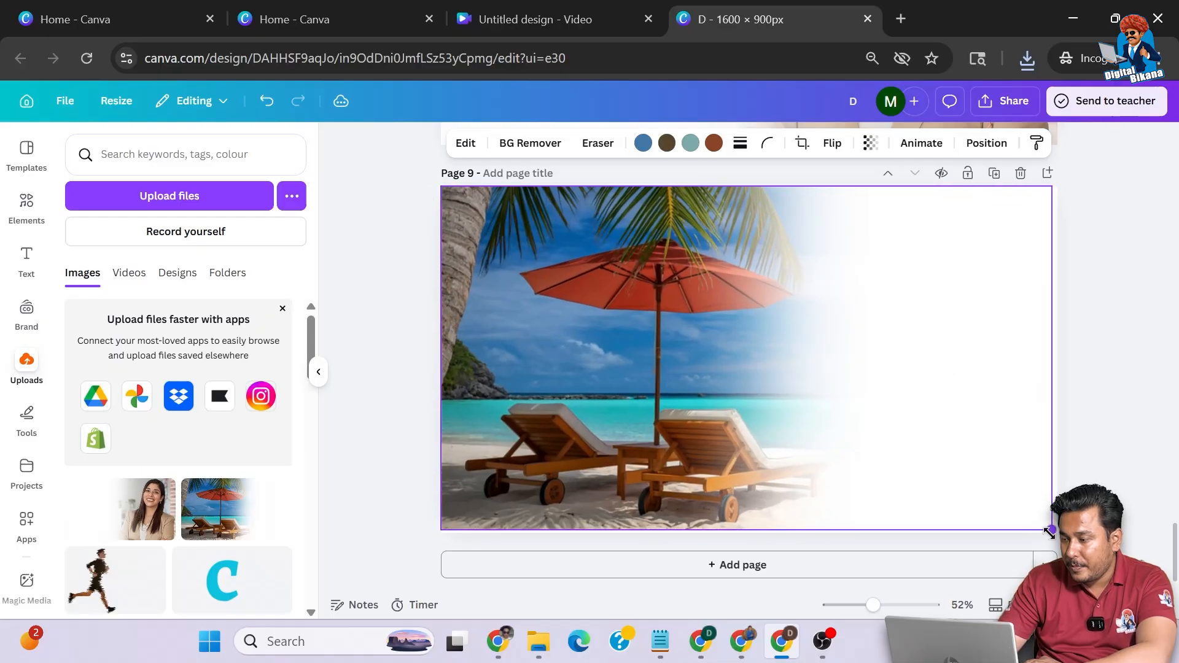
Place the faded woman image over the beach at full-page size on page 9 and make it semi-transparent
click(148, 509)
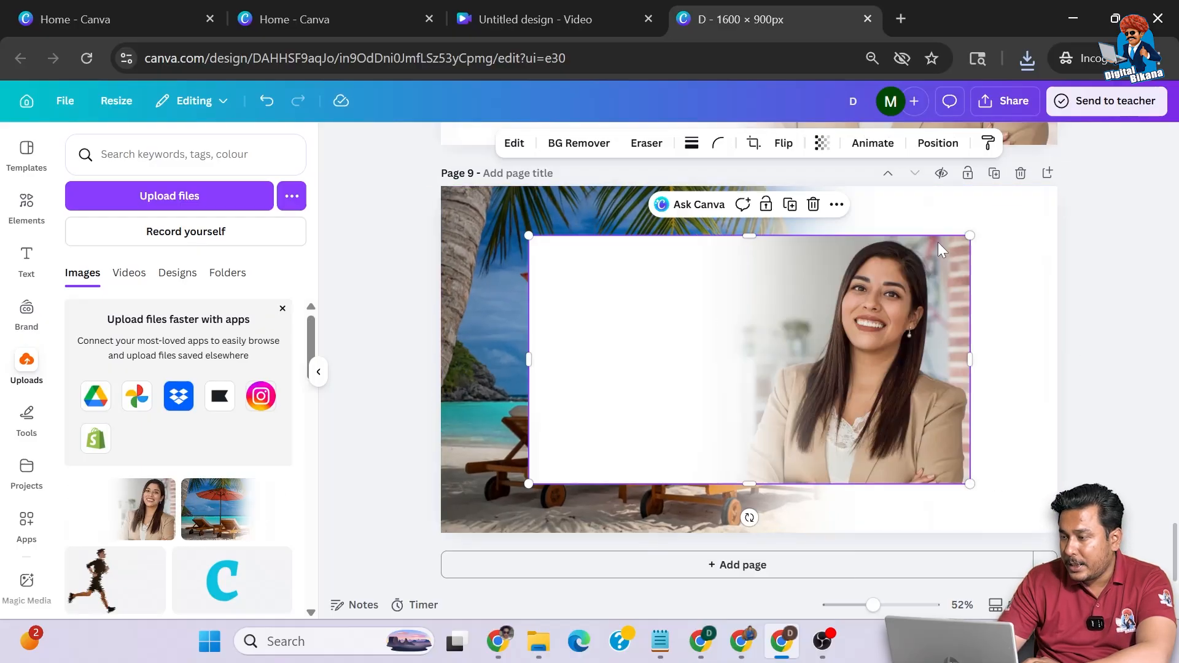
drag(969, 236, 1053, 186)
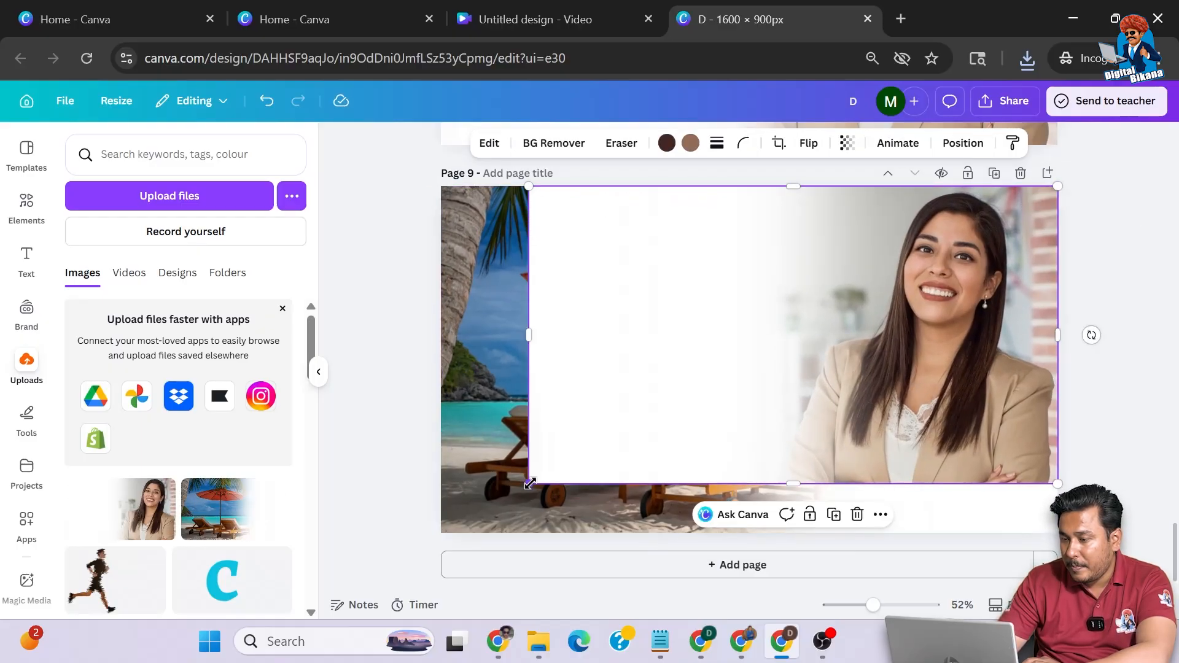
drag(528, 483, 441, 532)
click(846, 143)
drag(876, 206, 820, 211)
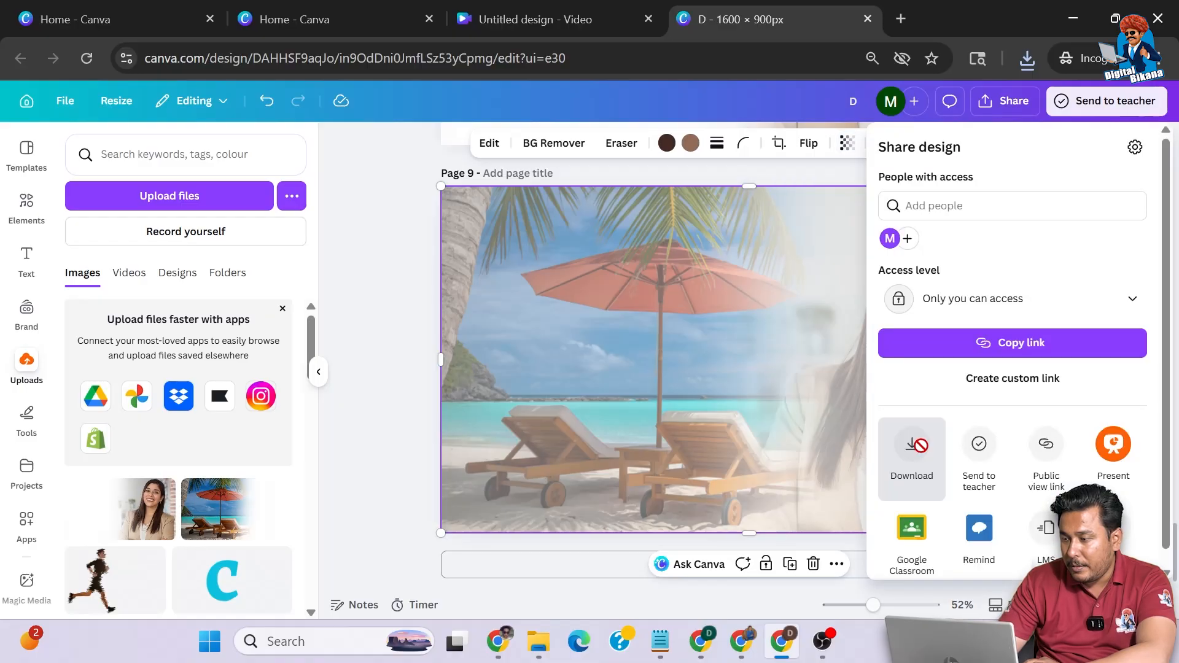
Export only page 9 as a PNG and save it as D (5) in Downloads
click(912, 455)
click(1019, 402)
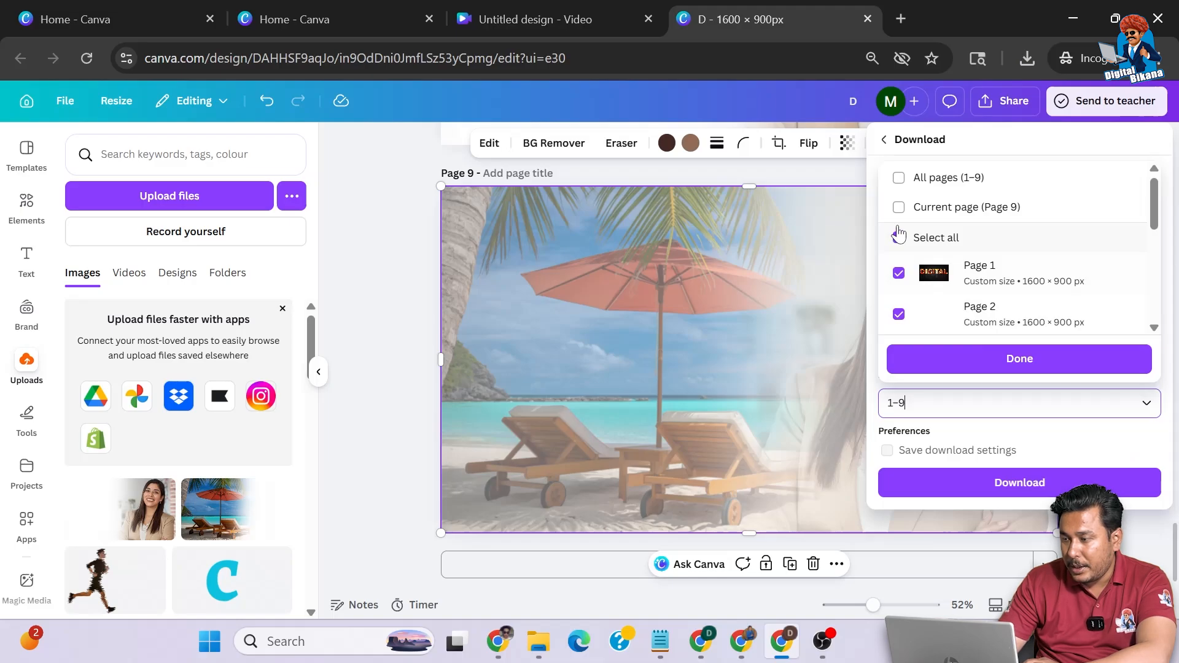
click(1029, 482)
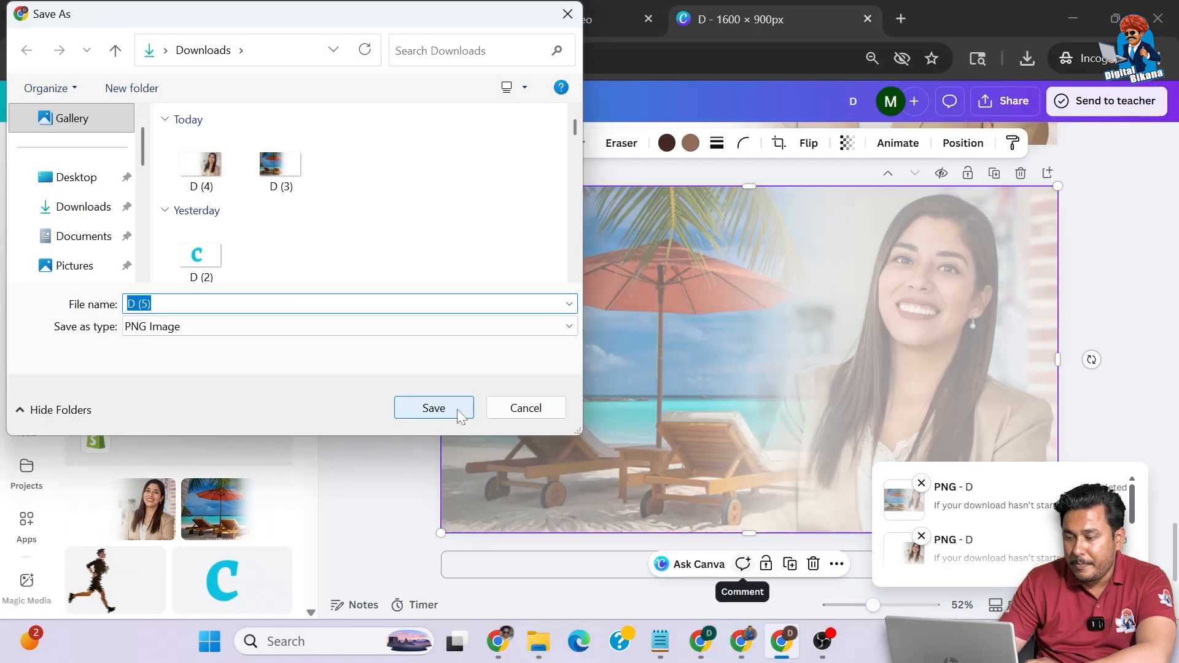
click(457, 409)
Add page 10 and upload the blended image D (5) from Downloads to place on it
click(560, 564)
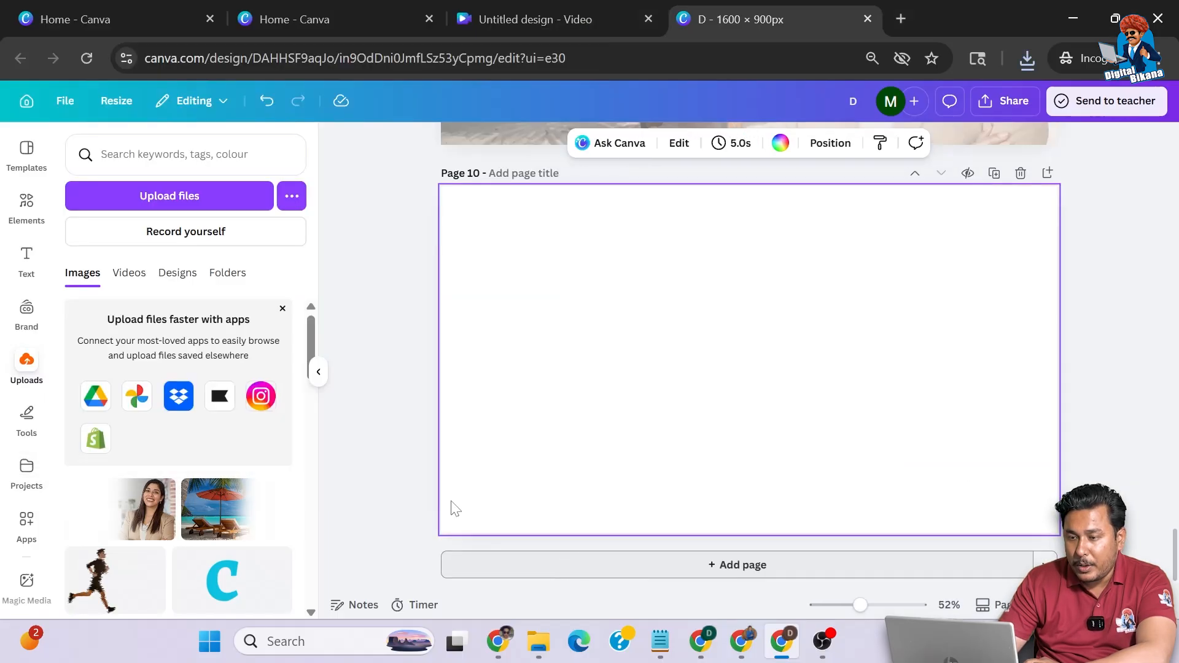
click(209, 195)
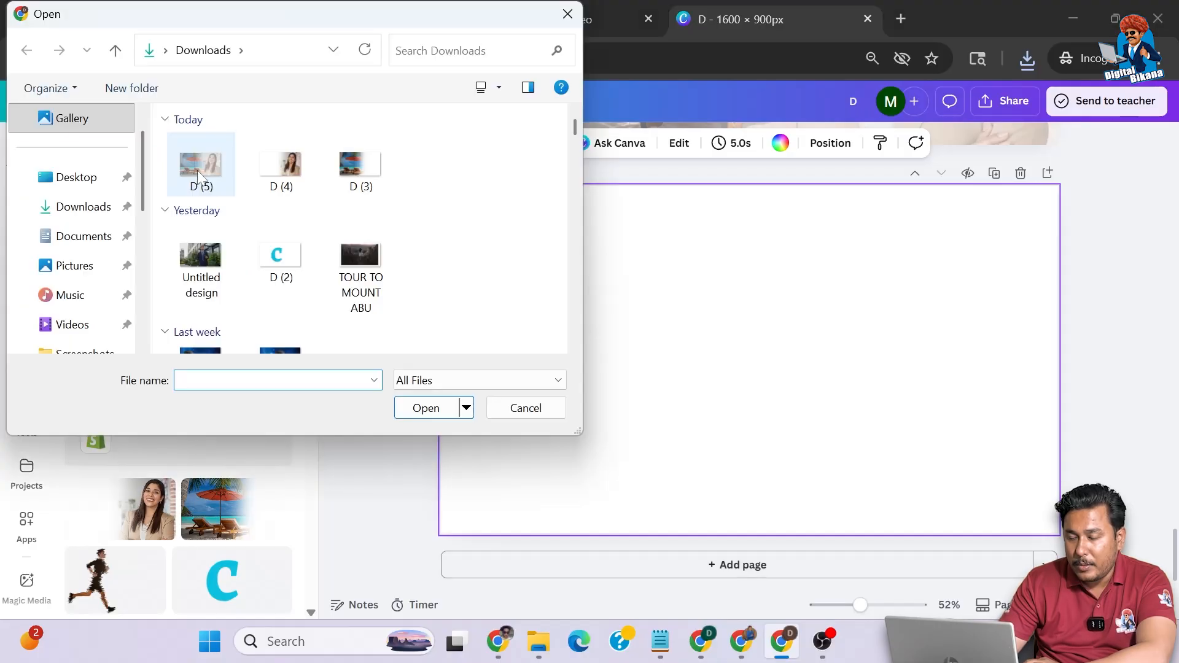
double_click(197, 171)
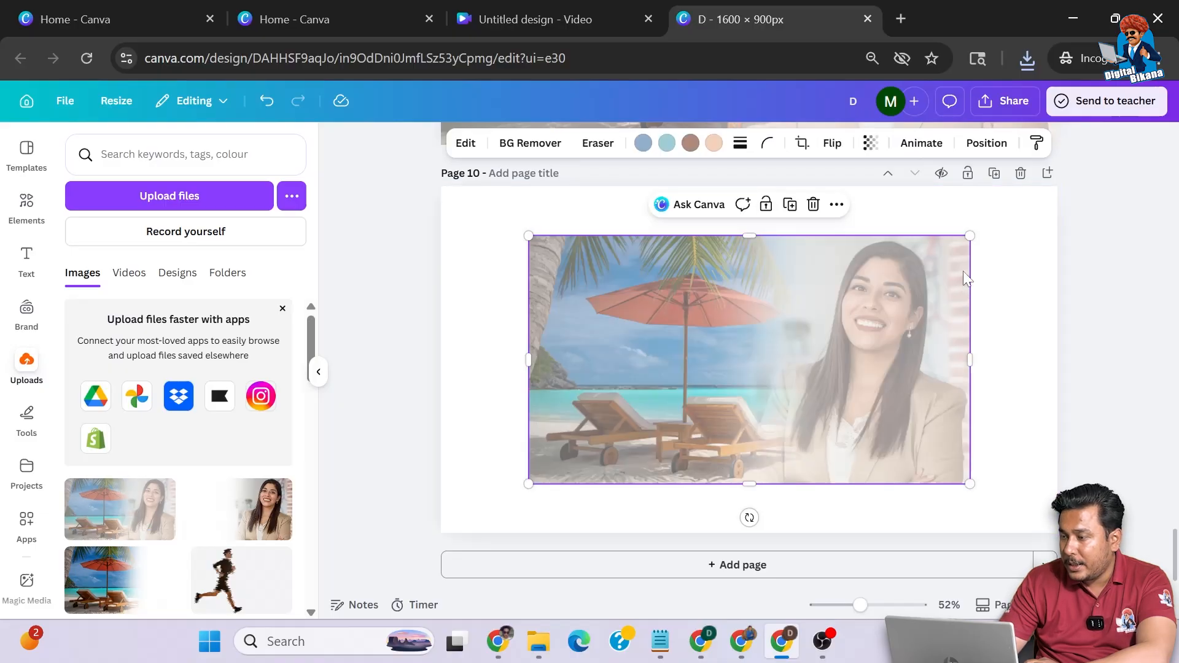
Enlarge the blended beach-and-woman image from both opposite corners to fill page 10
drag(969, 235, 1058, 185)
drag(528, 483, 440, 531)
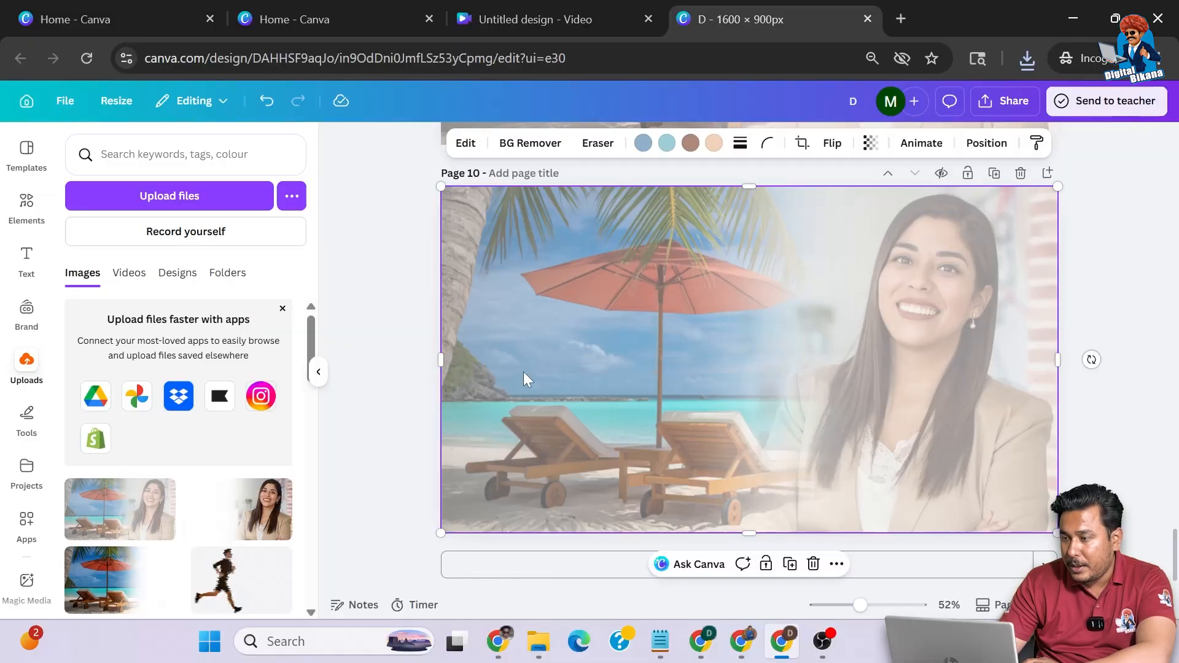
Adjust the blended beach-and-woman image on page 10 by raising its saturation to 60
click(465, 145)
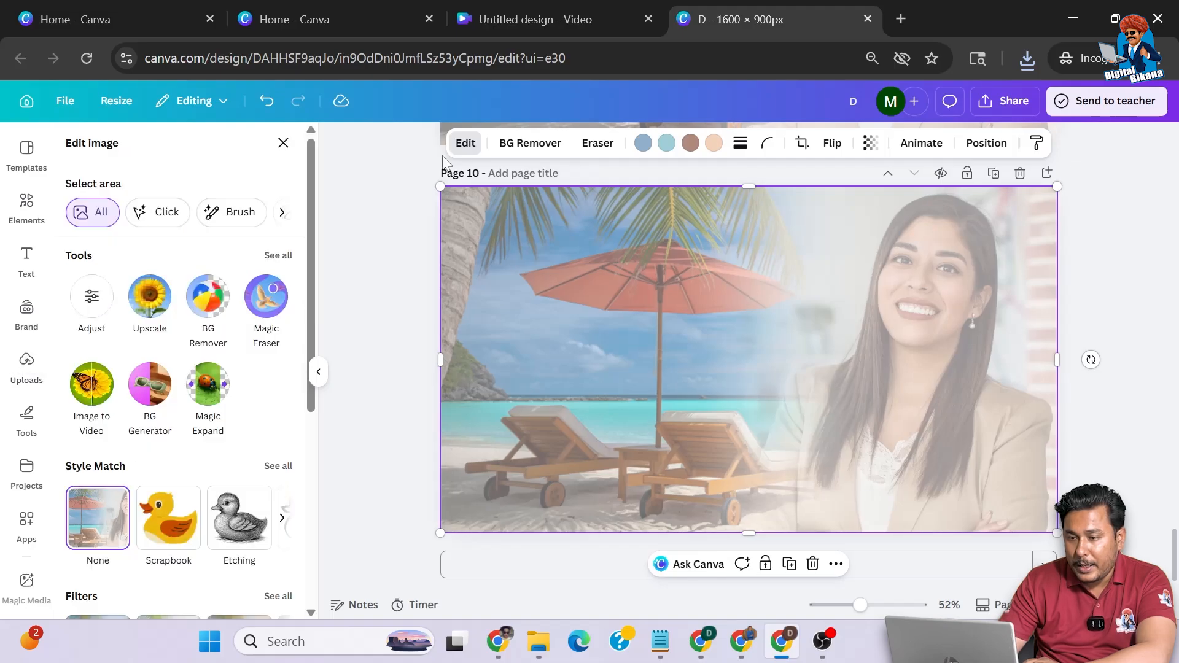
click(92, 295)
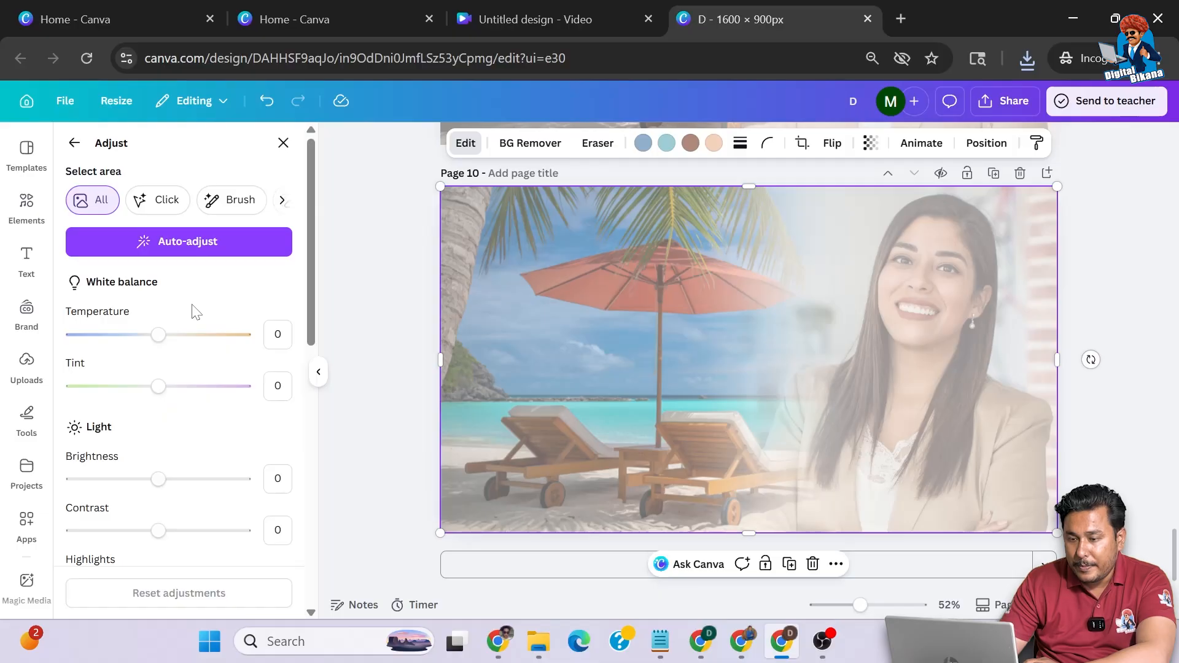
scroll(196, 312, down, 5)
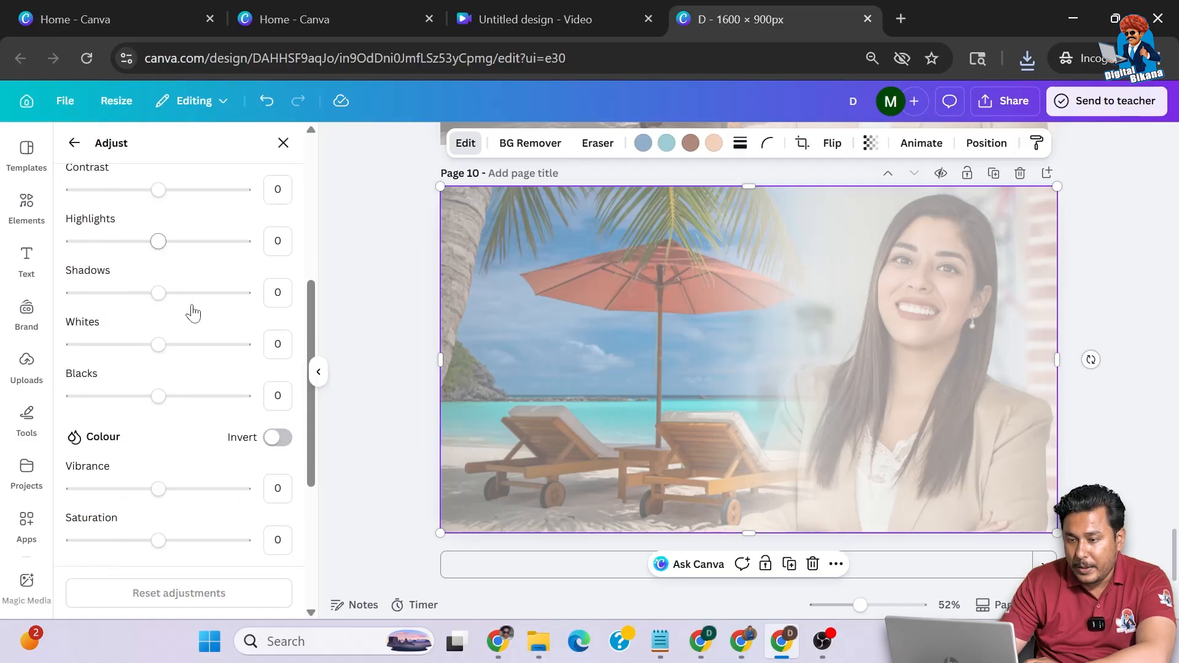
scroll(192, 313, down, 2)
click(163, 430)
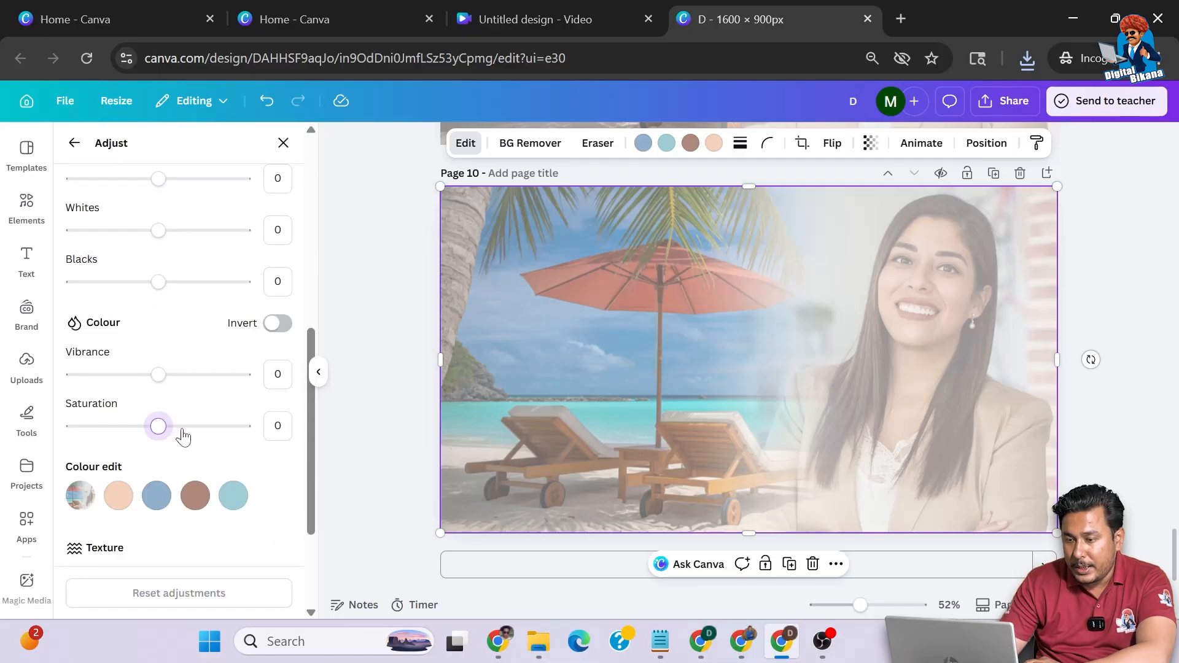
drag(201, 432, 210, 430)
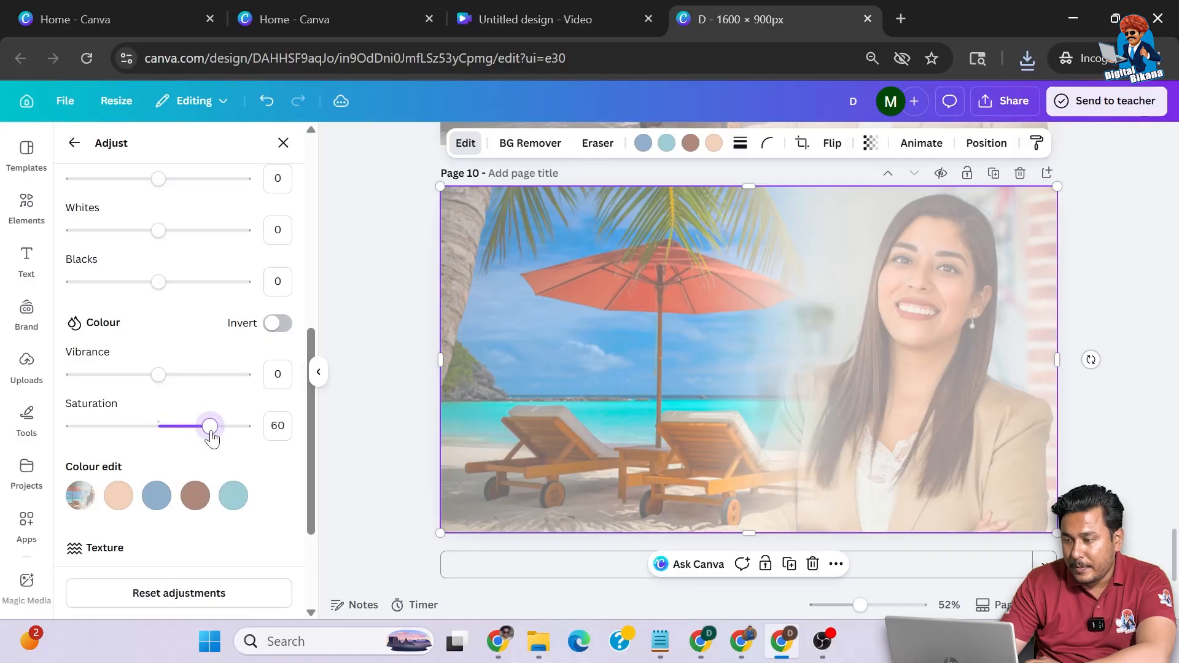
Set the blended image's brightness to -50 and its contrast to 100
scroll(207, 344, up, 4)
scroll(204, 327, up, 1)
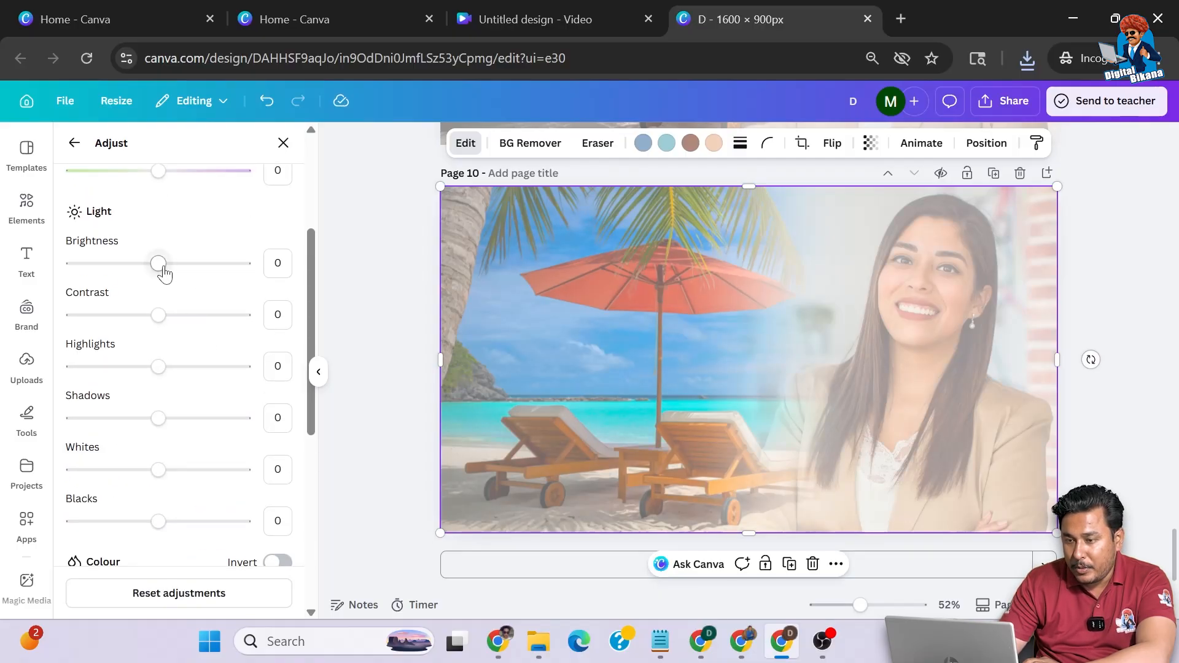
drag(164, 274, 116, 270)
drag(158, 315, 260, 329)
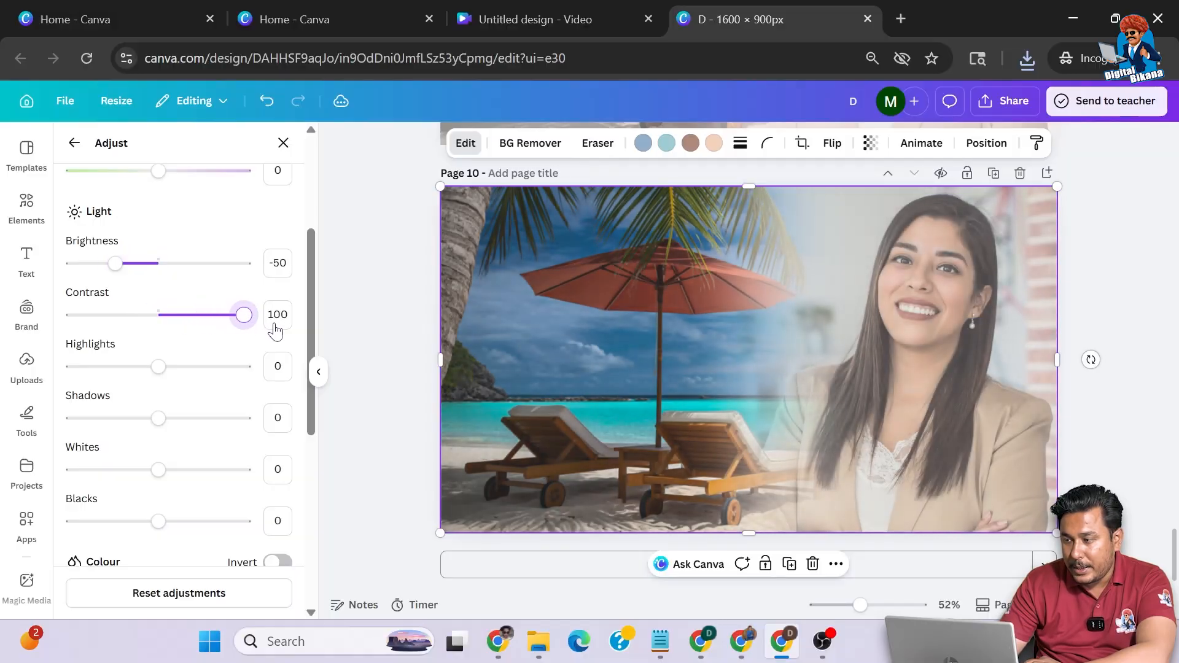